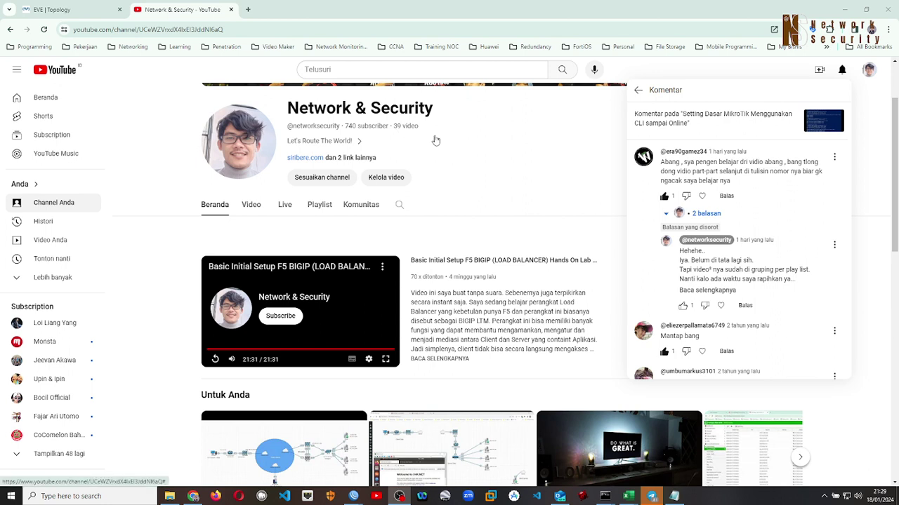
# Open the Network & Security playlists grid, glance at the EVE topology tab, and come back
pyautogui.click(318, 203)
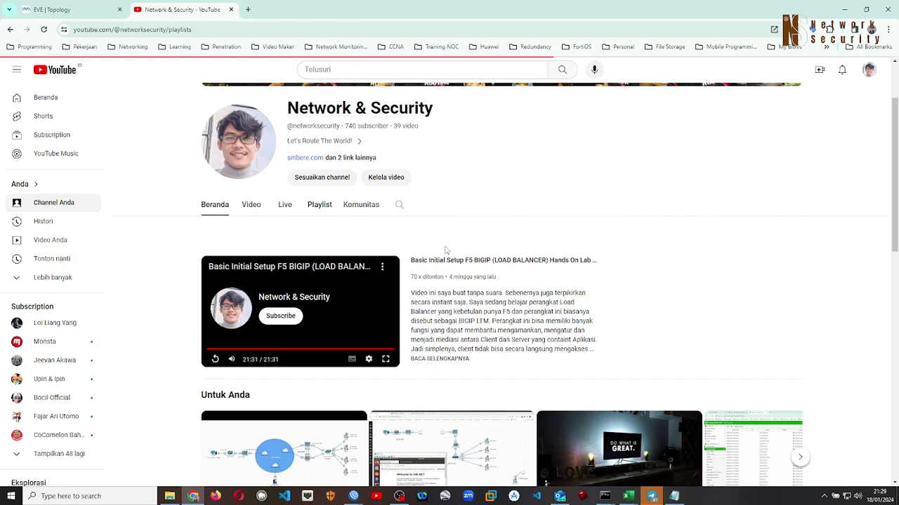
pyautogui.scroll(-2, 421, 260)
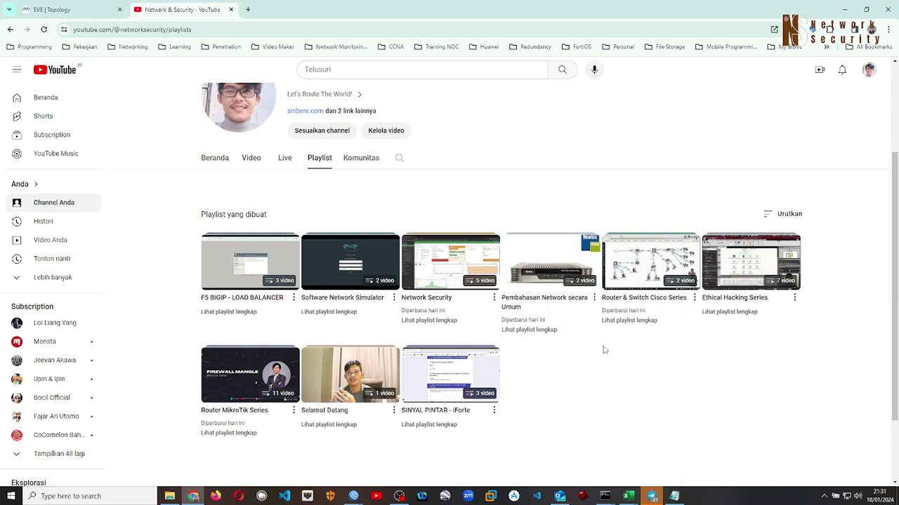
pyautogui.click(84, 11)
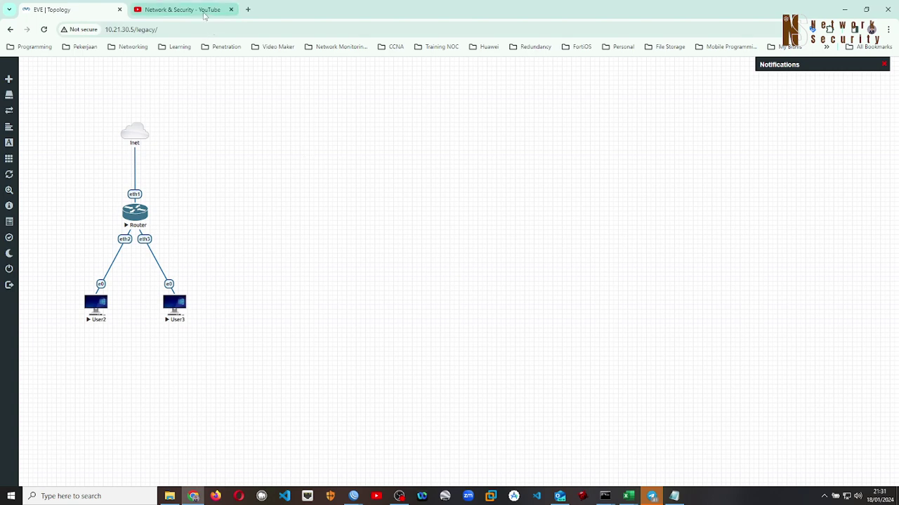
pyautogui.click(181, 9)
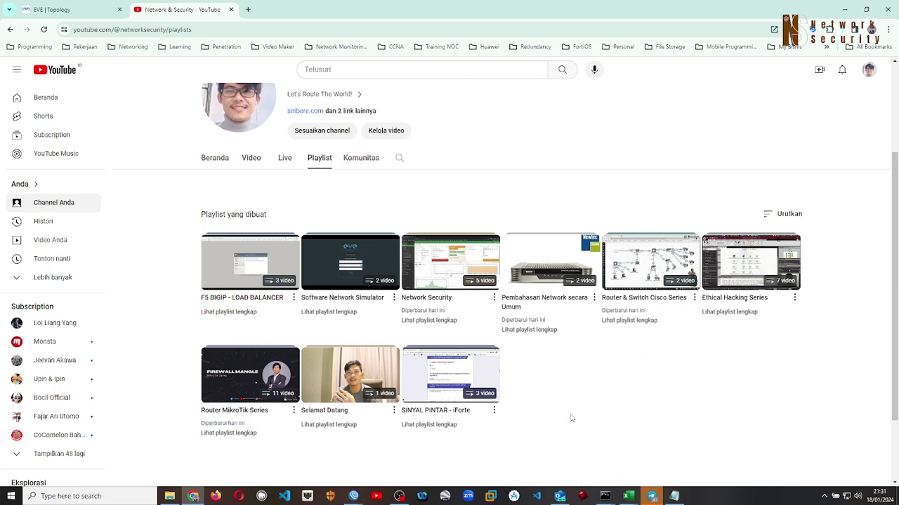
pyautogui.moveTo(238, 388)
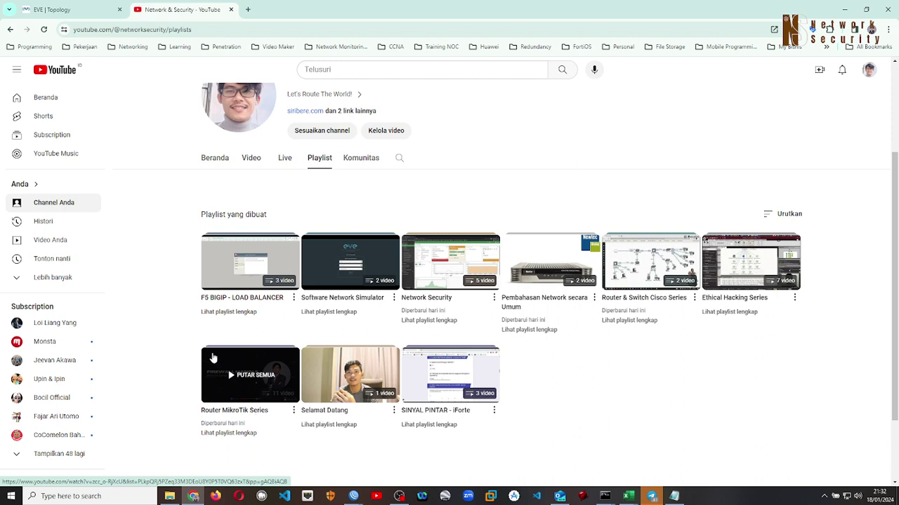
# Check the EVE topology tab, then open the channel's Komunitas (Community) tab
pyautogui.click(53, 9)
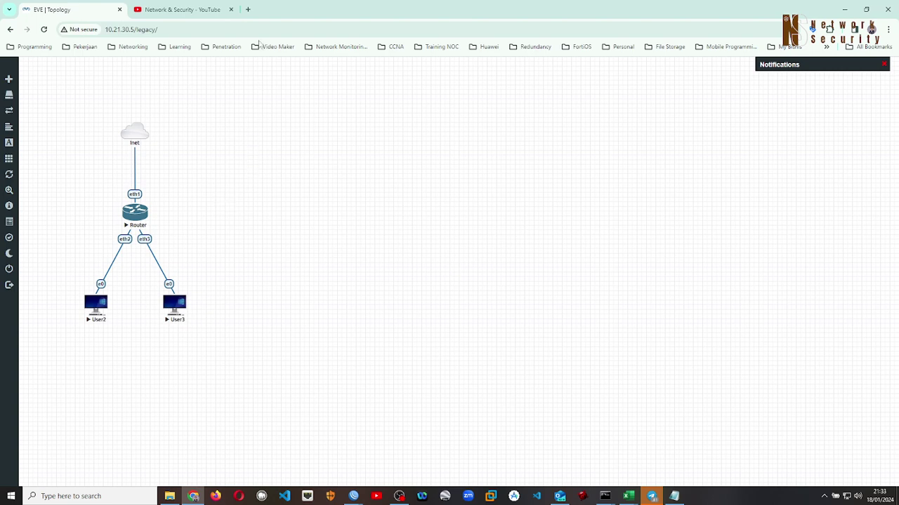
pyautogui.click(209, 9)
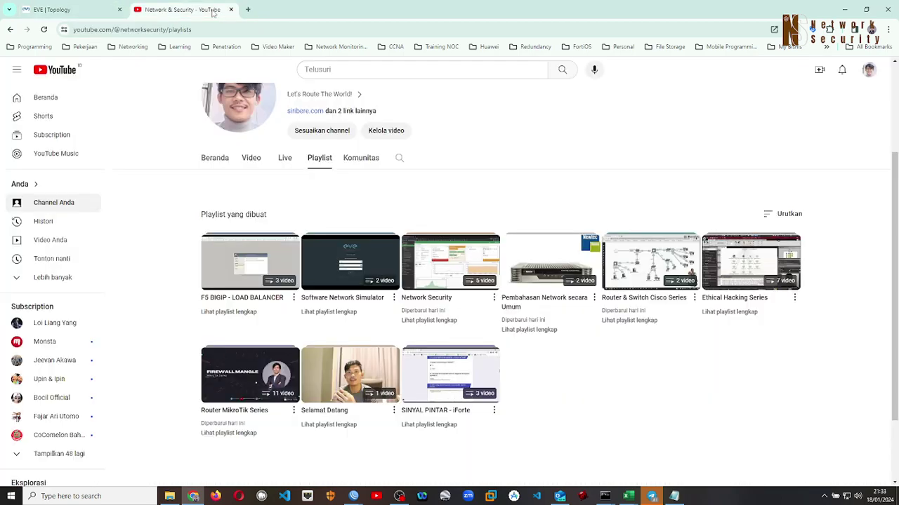
pyautogui.click(351, 160)
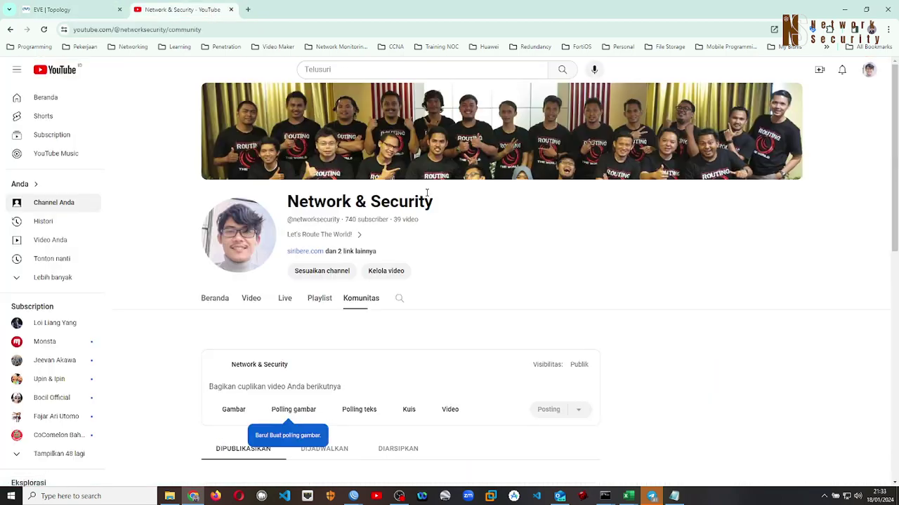
# Scroll the Community posts and expand the full Mini PC network simulator post with 'Baca selengkapnya'
pyautogui.click(68, 10)
pyautogui.click(162, 10)
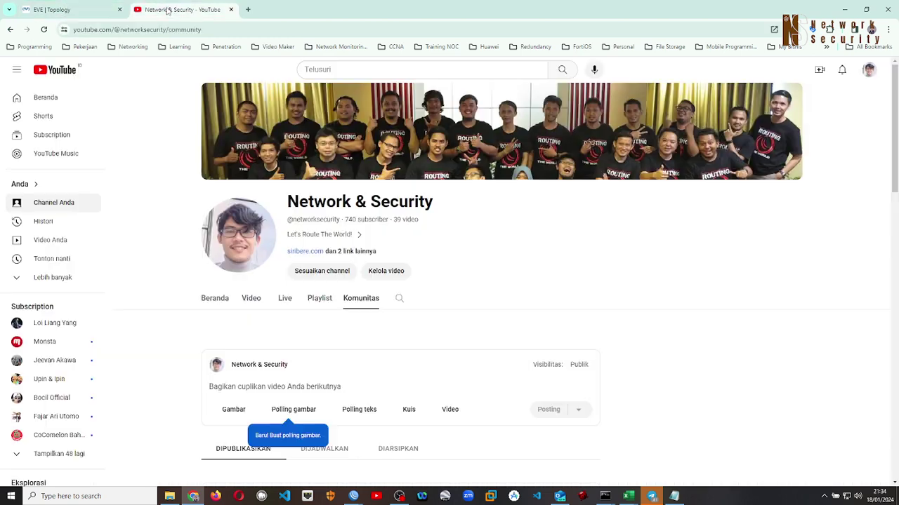
pyautogui.scroll(-3, 553, 285)
pyautogui.scroll(-2, 711, 341)
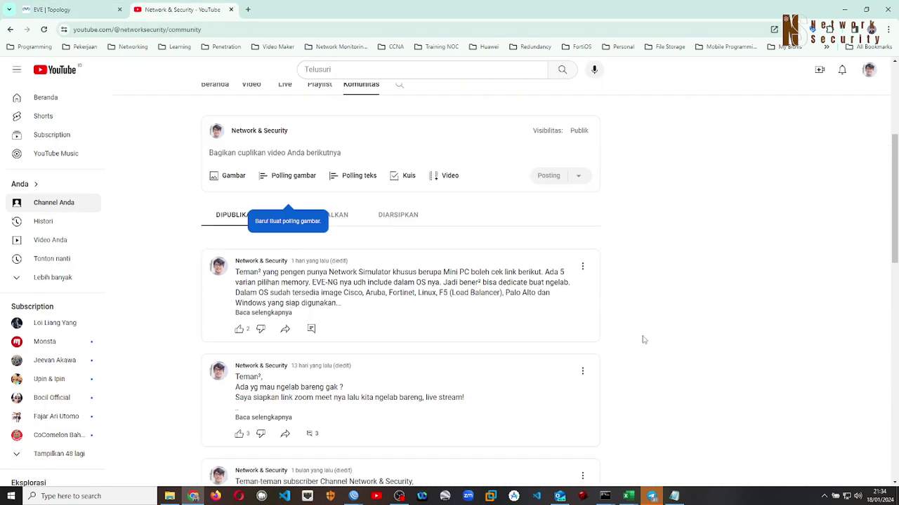
pyautogui.scroll(-1, 182, 299)
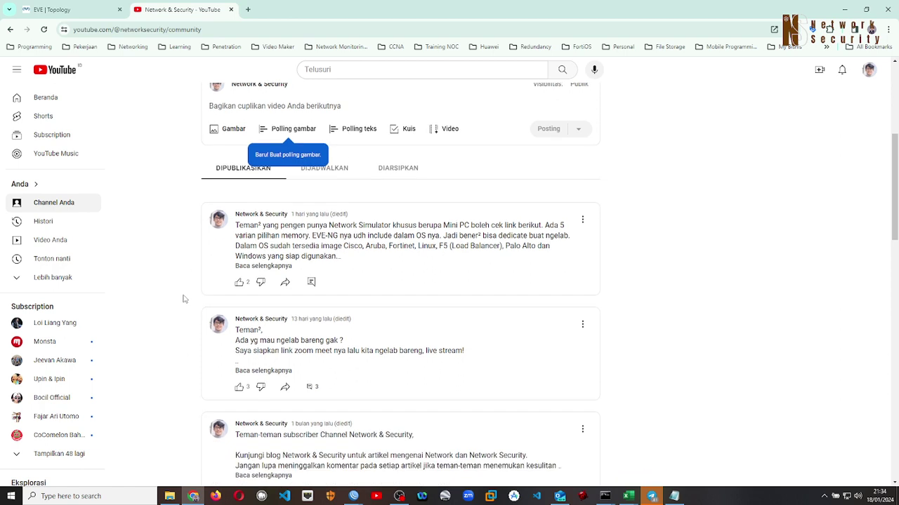
pyautogui.scroll(-1, 183, 299)
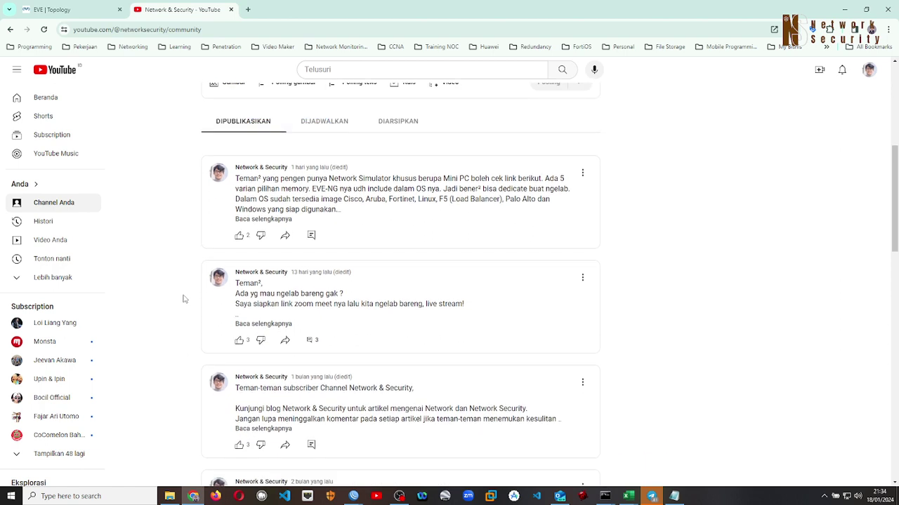
pyautogui.click(266, 220)
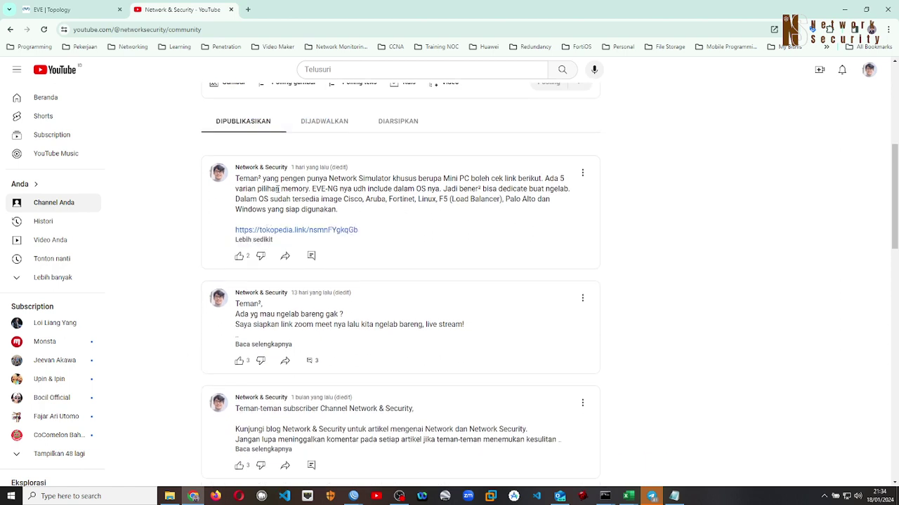
pyautogui.scroll(1, 184, 206)
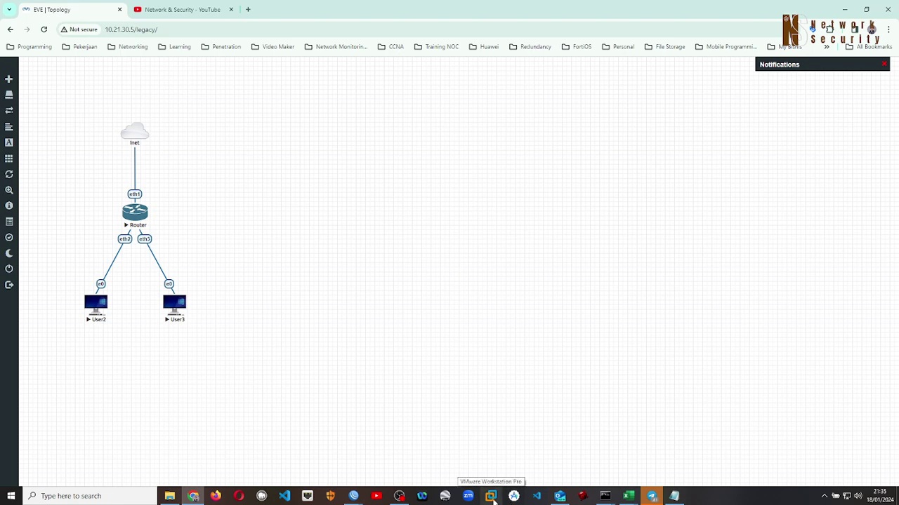
# Bring up the VMware Workstation Pro window holding the Inet–Router–User2/User3 lab topology
pyautogui.click(492, 499)
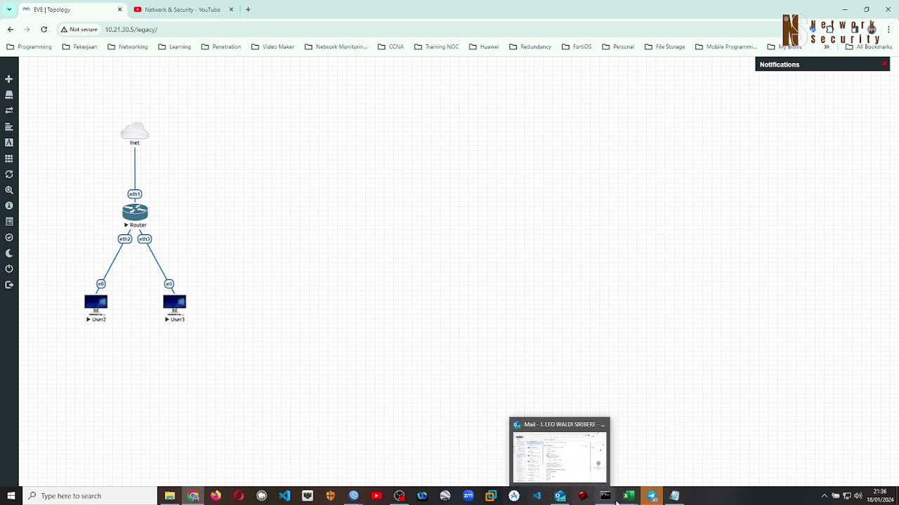
pyautogui.moveTo(628, 496)
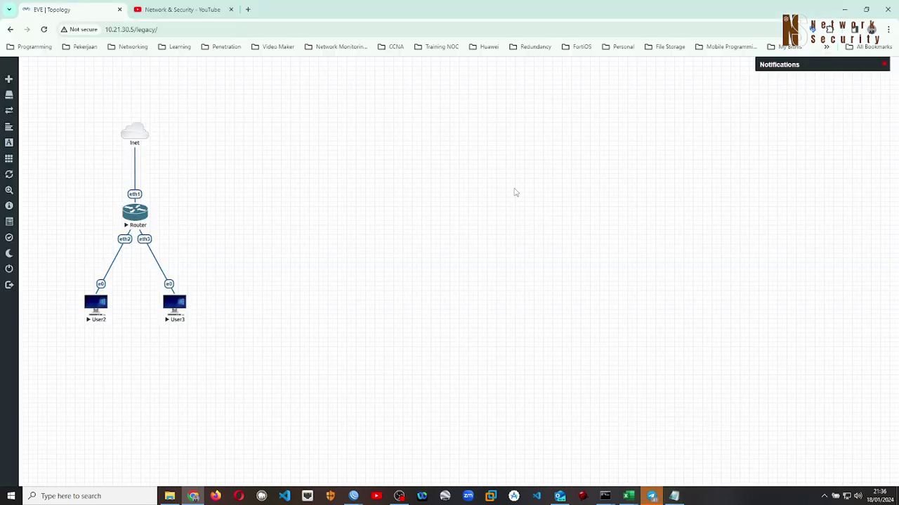
pyautogui.click(195, 9)
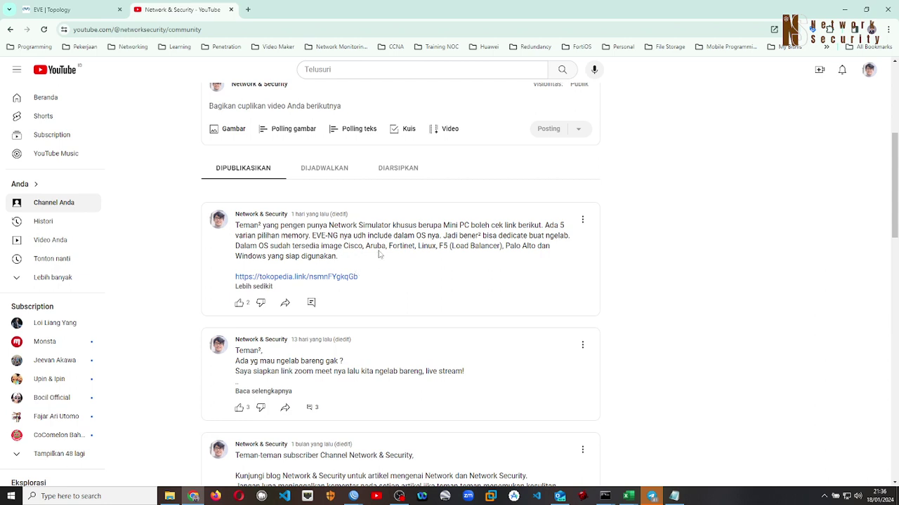
pyautogui.scroll(1, 354, 252)
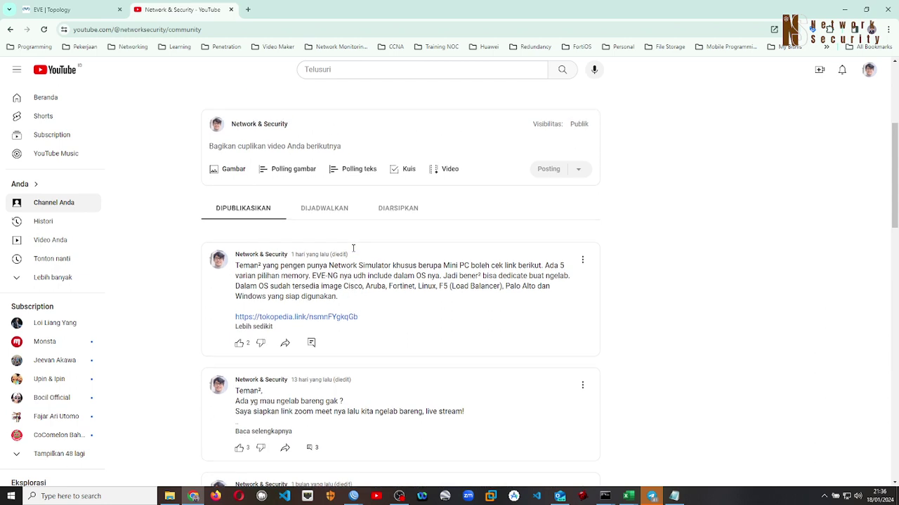
pyautogui.scroll(-1, 349, 274)
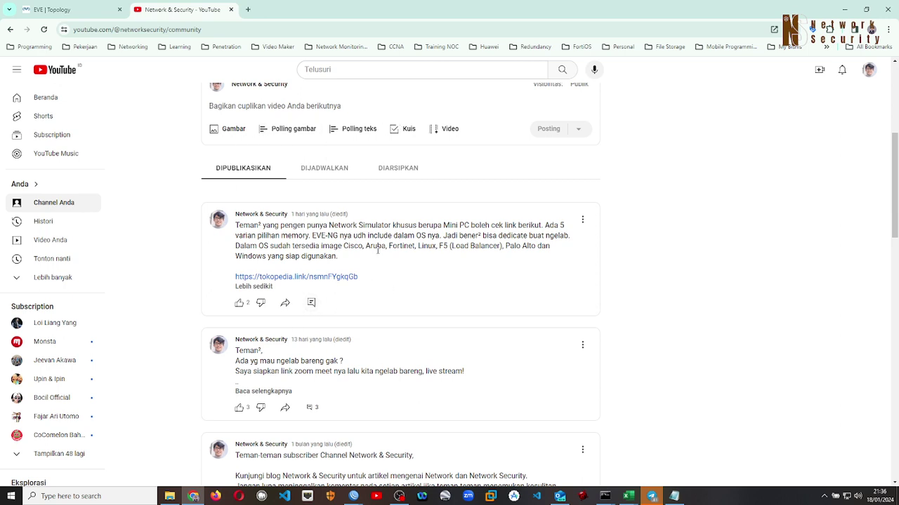
pyautogui.click(89, 15)
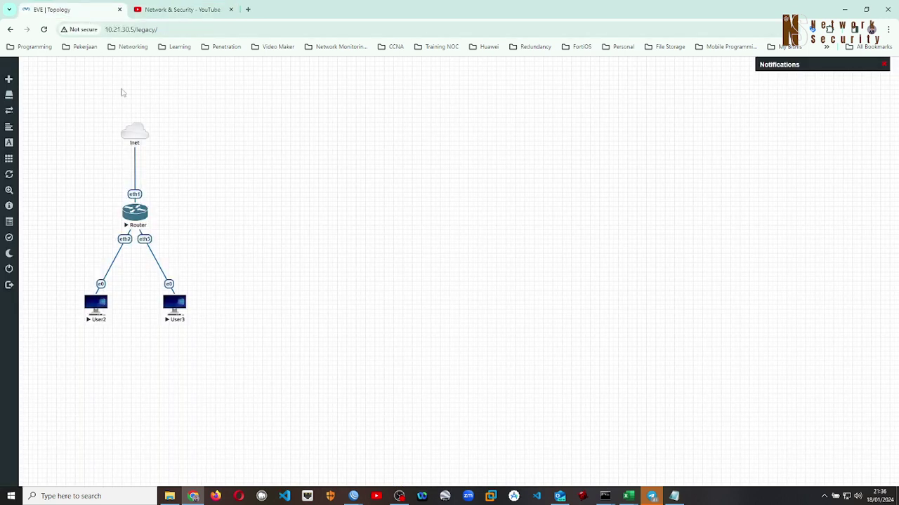
# Wipe the Router node, confirm with Yes, then start it again from its menu
pyautogui.rightClick(140, 218)
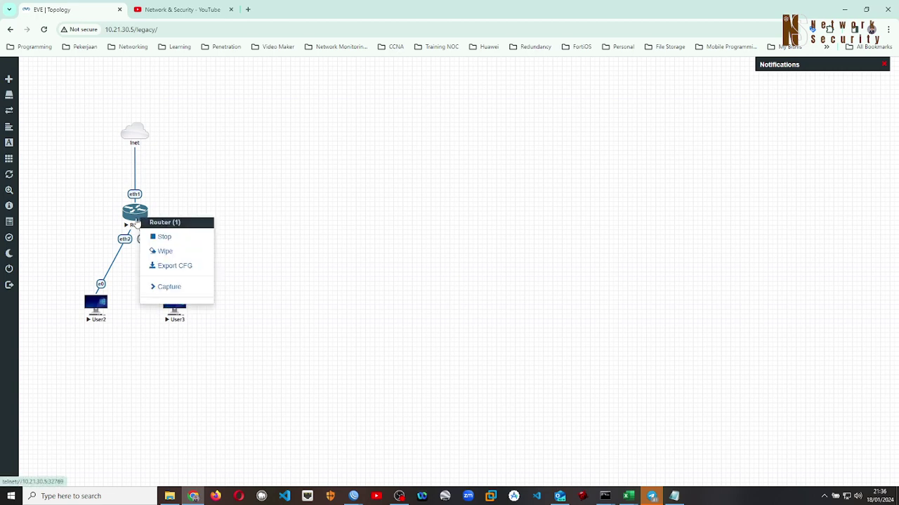
pyautogui.click(161, 250)
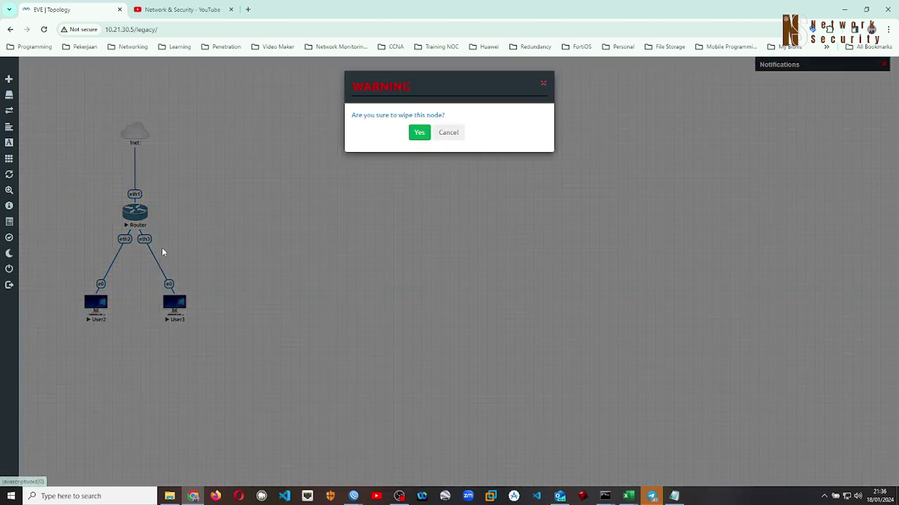
pyautogui.click(418, 134)
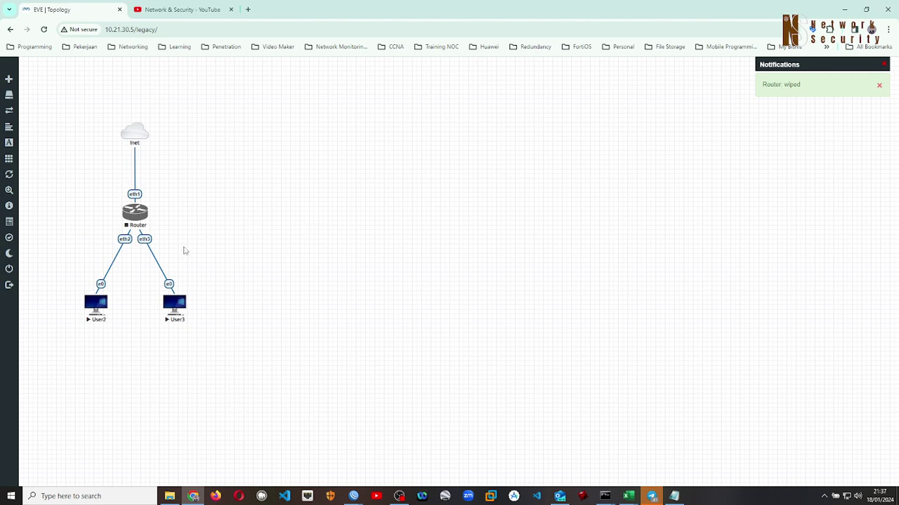
pyautogui.rightClick(135, 220)
pyautogui.click(159, 237)
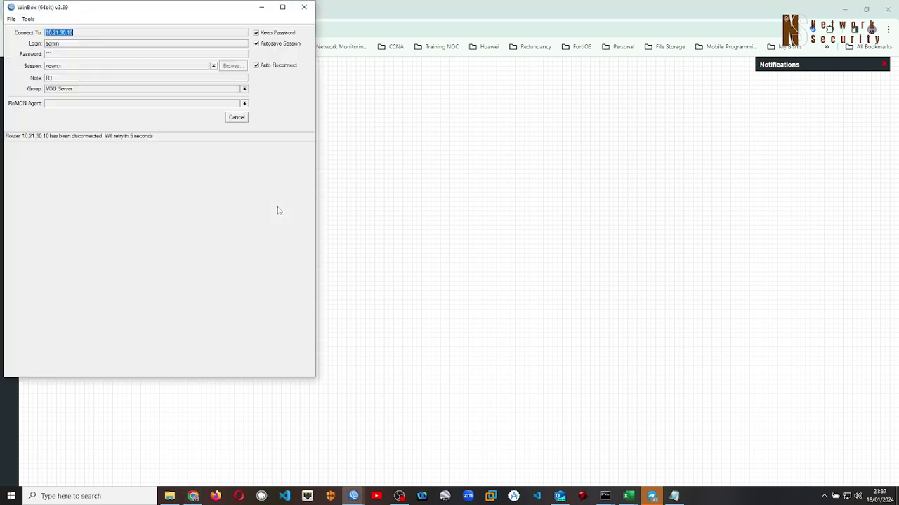
# Close the disconnected WinBox session window for R1
pyautogui.click(304, 7)
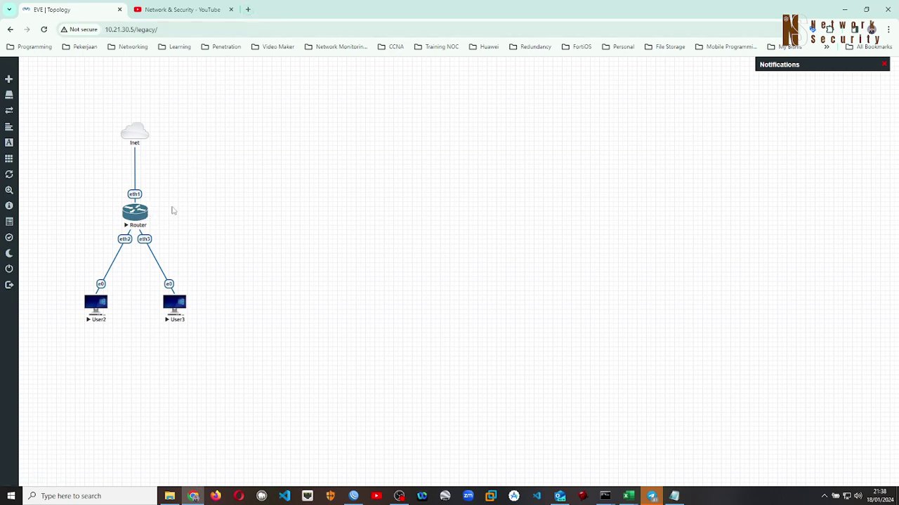
pyautogui.moveTo(353, 496)
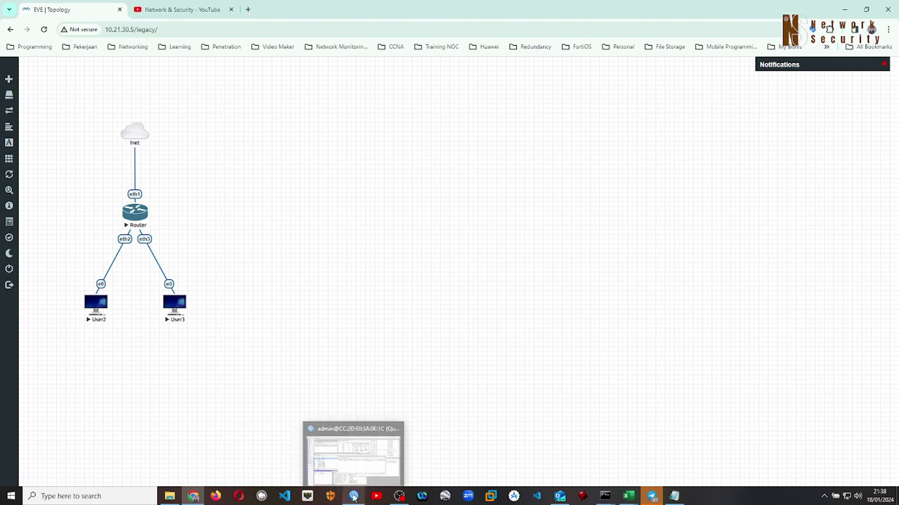
# Load mikrotik.com in a new Chrome tab
pyautogui.click(248, 9)
pyautogui.write('mikrotik.com')
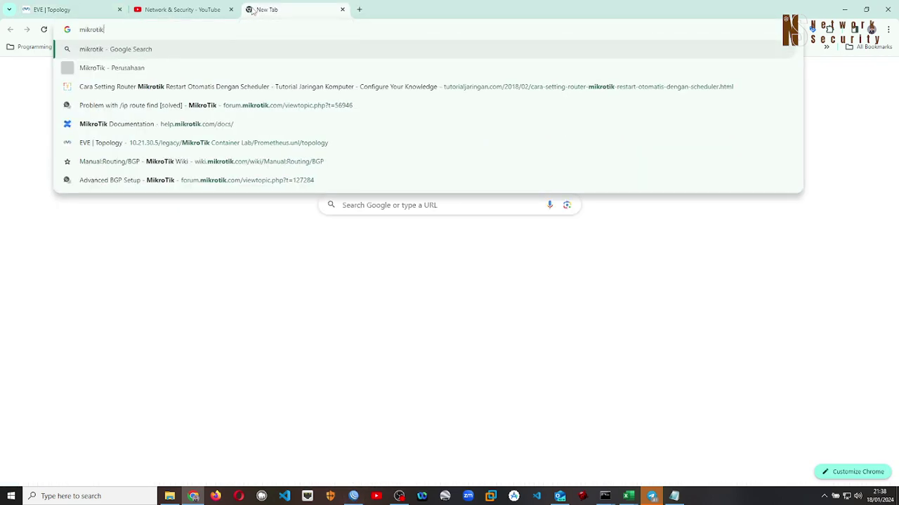
pyautogui.press('Return')
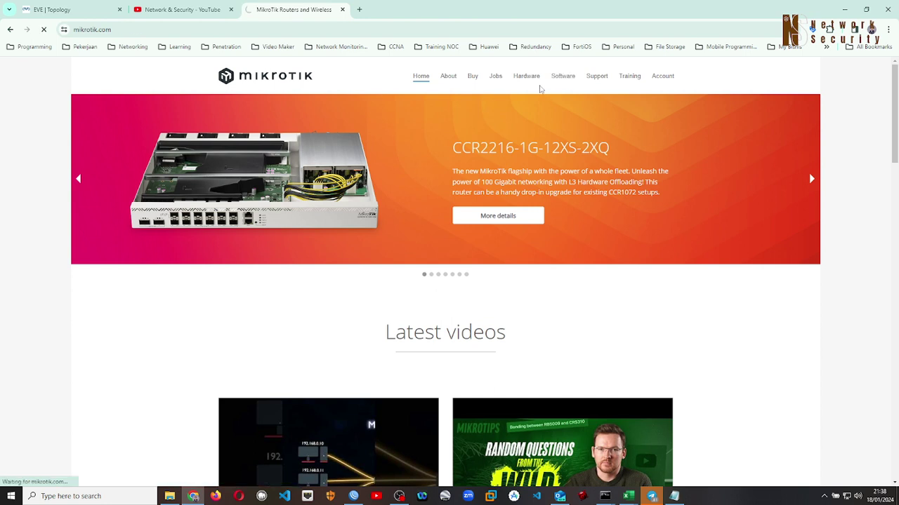
# Review the WinBox 3.40 64-bit/32-bit downloads on the Software page, then return to the EVE topology
pyautogui.click(560, 82)
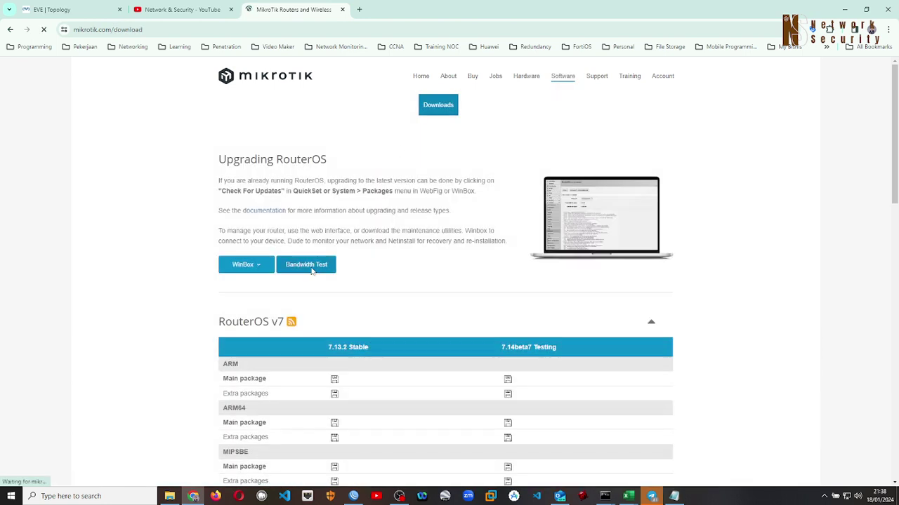
pyautogui.click(254, 272)
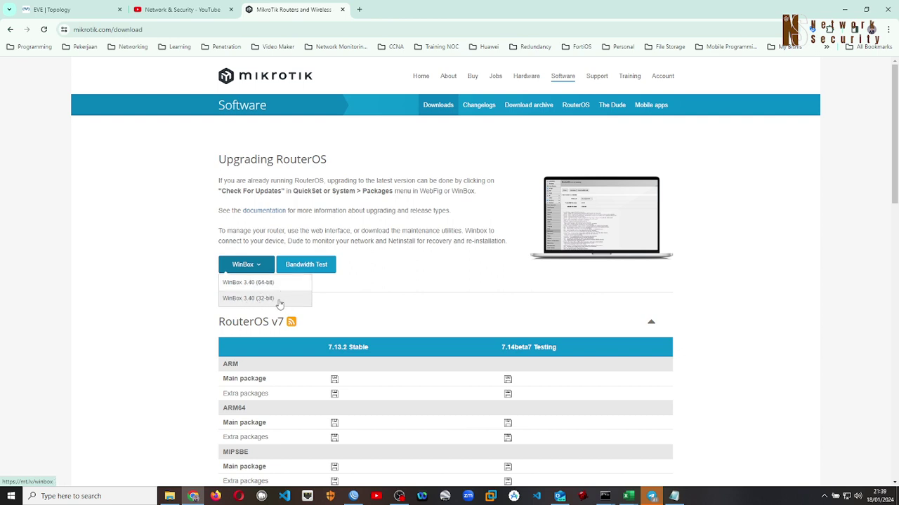
pyautogui.click(395, 283)
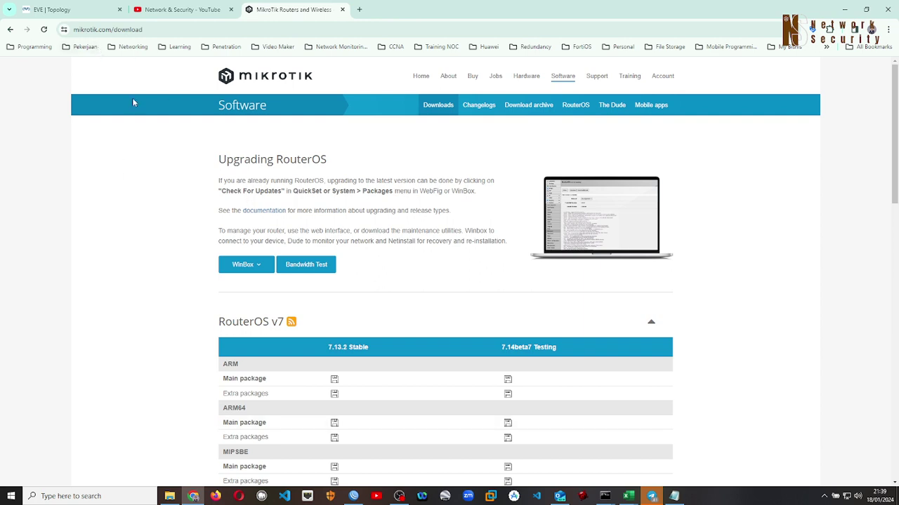
pyautogui.click(252, 264)
pyautogui.click(70, 10)
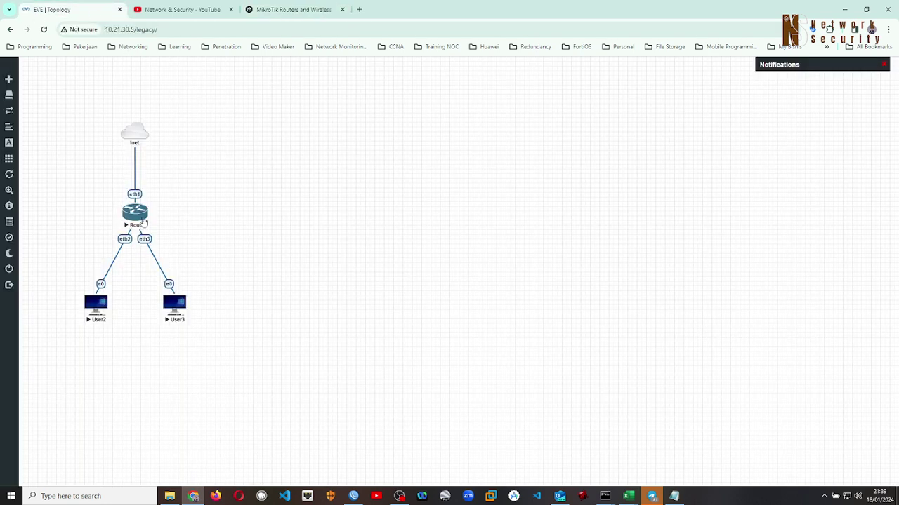
# Open a PuTTY telnet console to the Router and centre it at the MikroTik 7.11.2 login
pyautogui.click(138, 218)
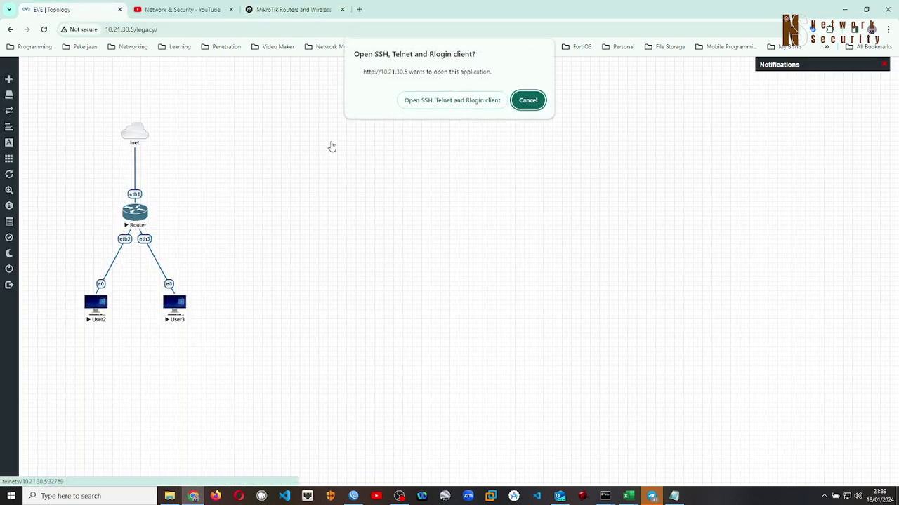
pyautogui.click(428, 106)
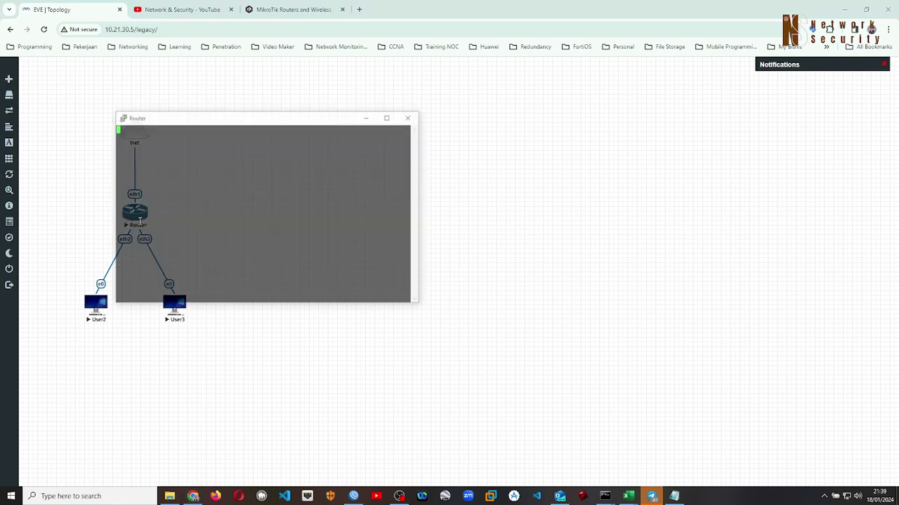
pyautogui.moveTo(238, 119); pyautogui.dragTo(433, 90)
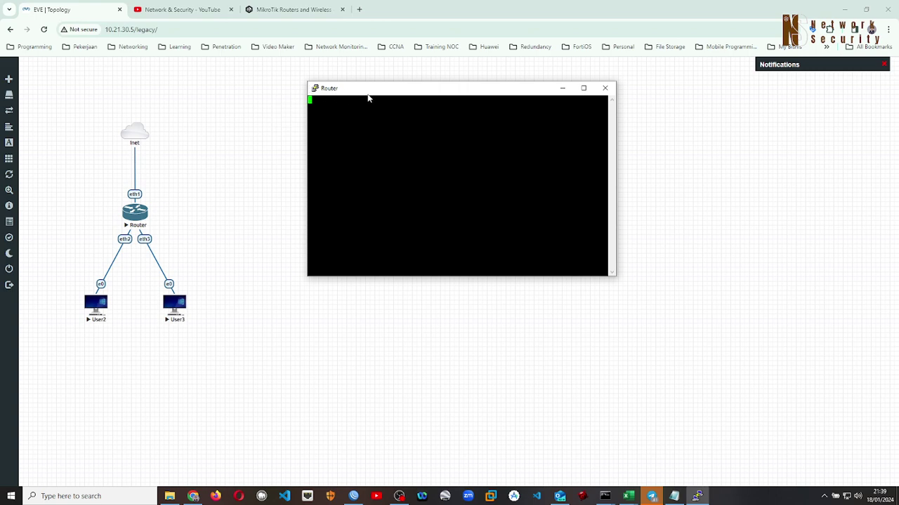
pyautogui.moveTo(373, 93); pyautogui.dragTo(367, 124)
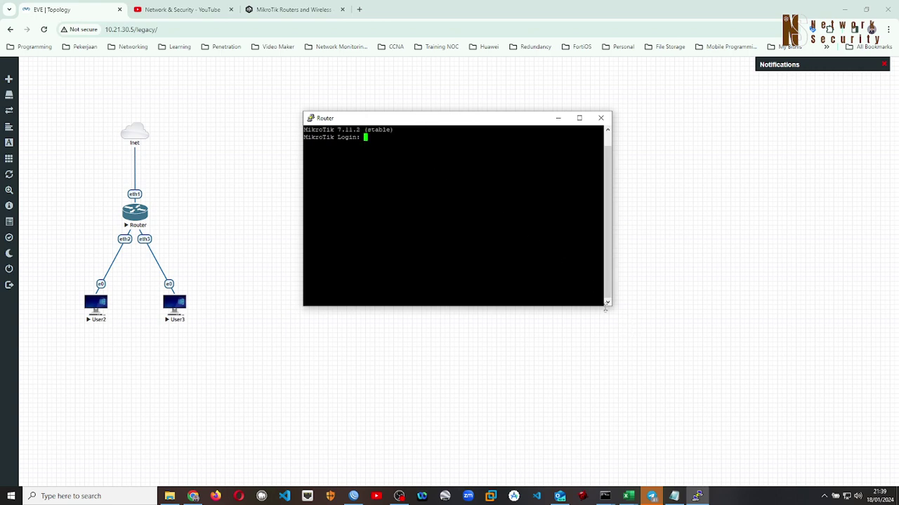
# Set the PuTTY console font to Courier New 14-point via Window > Appearance and apply it
pyautogui.rightClick(471, 120)
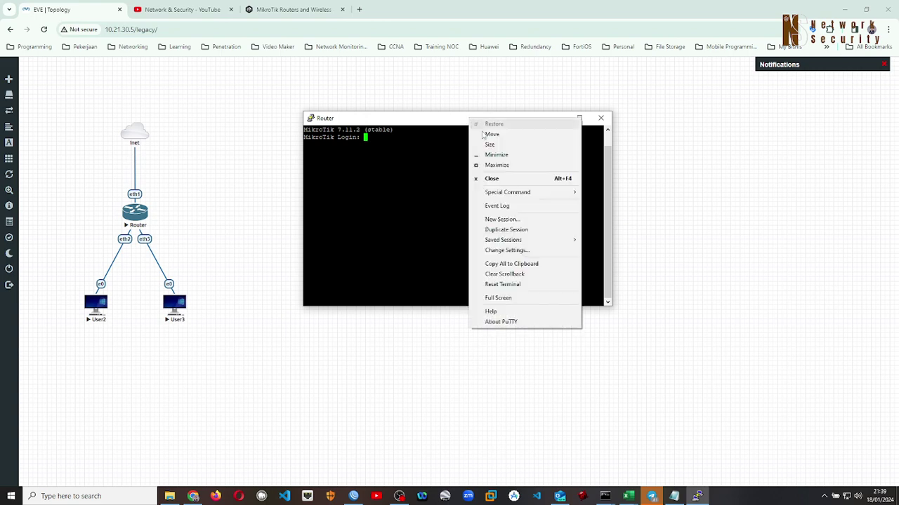
pyautogui.click(507, 253)
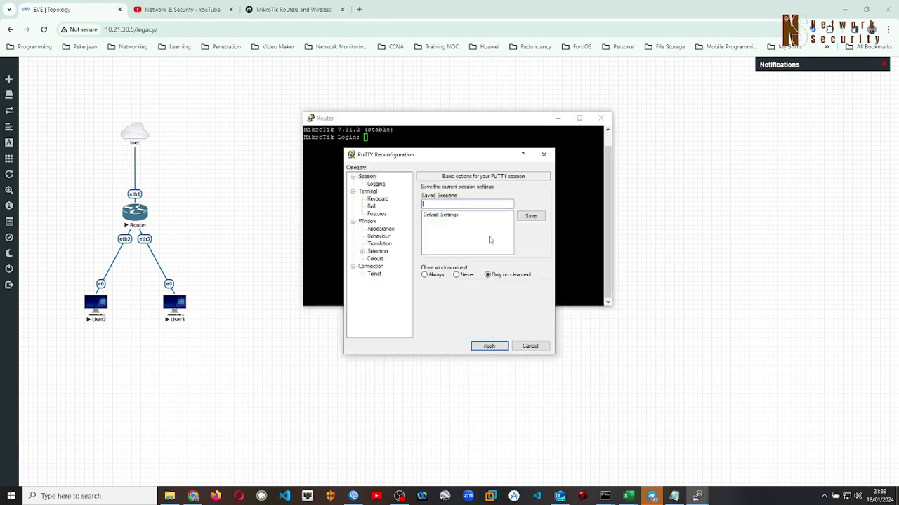
pyautogui.click(391, 229)
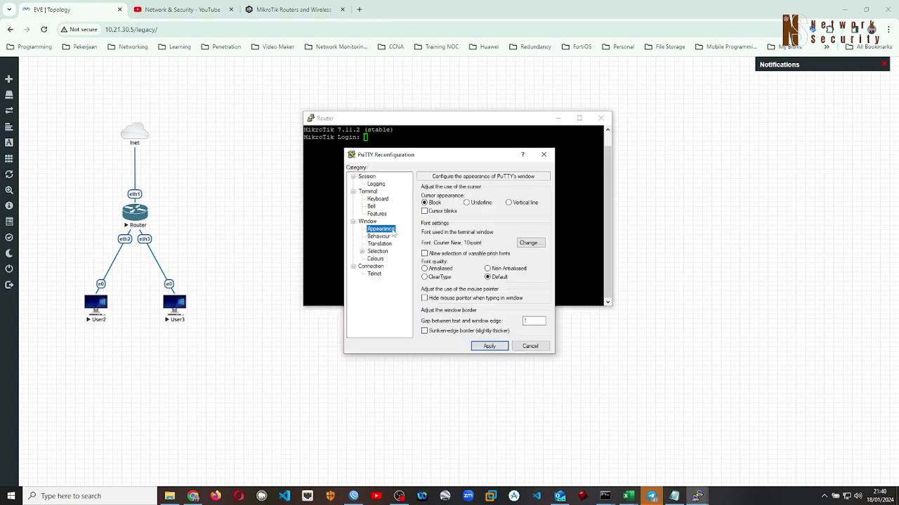
pyautogui.click(528, 242)
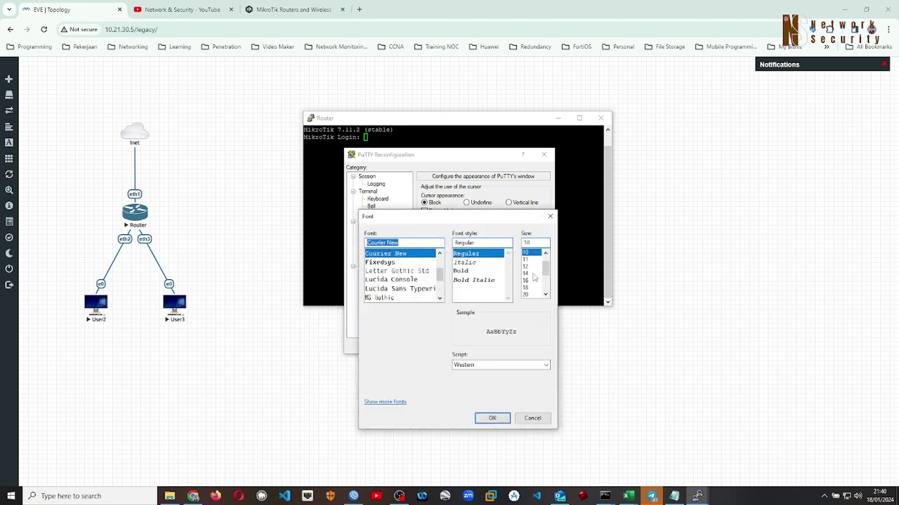
pyautogui.click(528, 267)
pyautogui.click(527, 274)
pyautogui.click(492, 418)
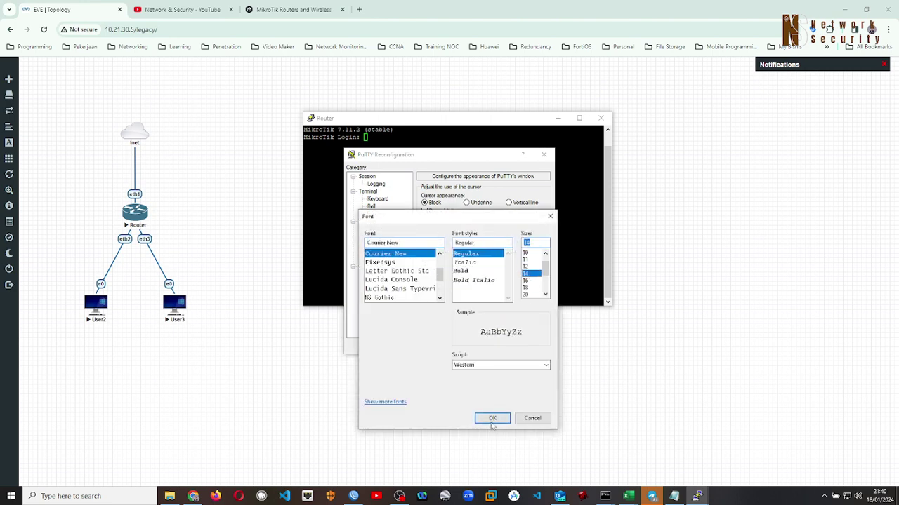
pyautogui.click(489, 346)
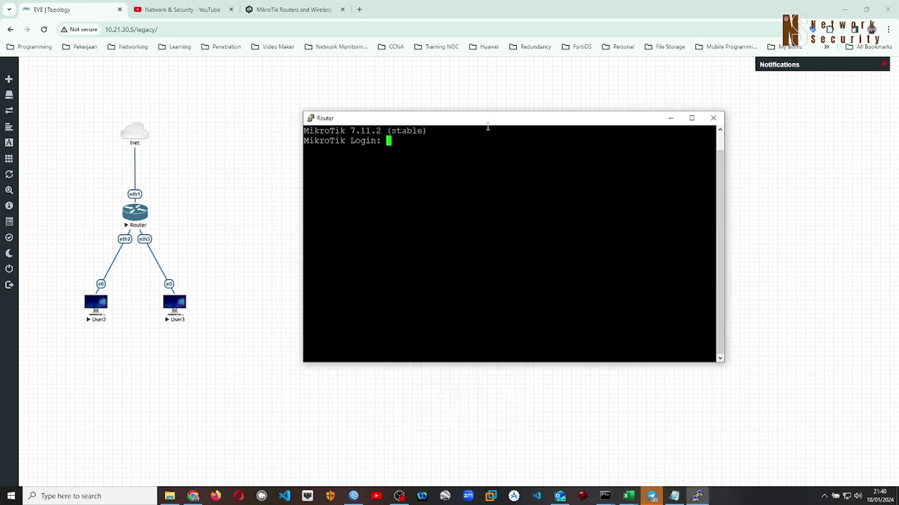
pyautogui.moveTo(487, 122); pyautogui.dragTo(509, 136)
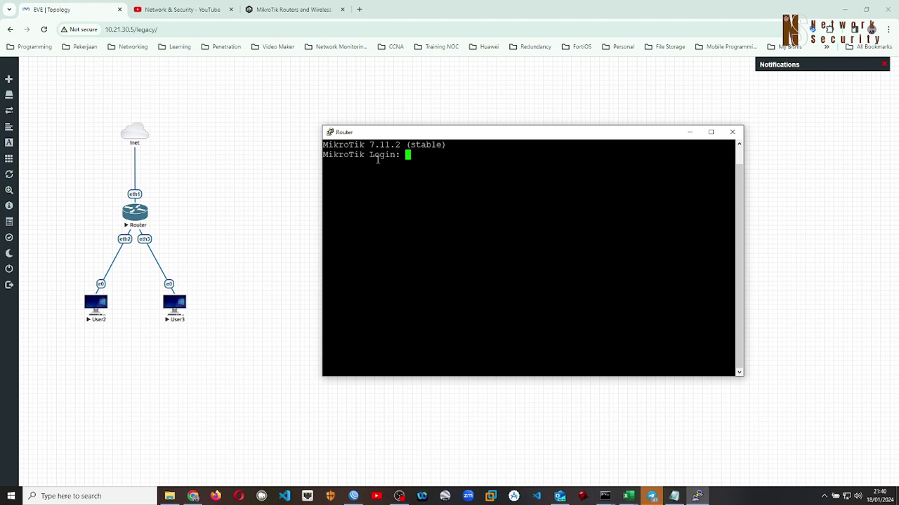
# Log in to the MikroTik router as admin with a blank password and decline the license
pyautogui.moveTo(339, 144); pyautogui.dragTo(435, 146)
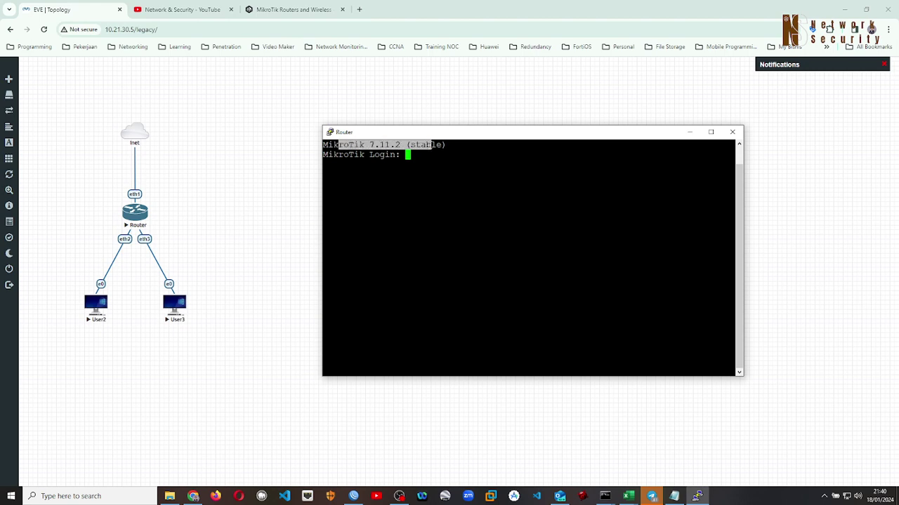
pyautogui.click(475, 153)
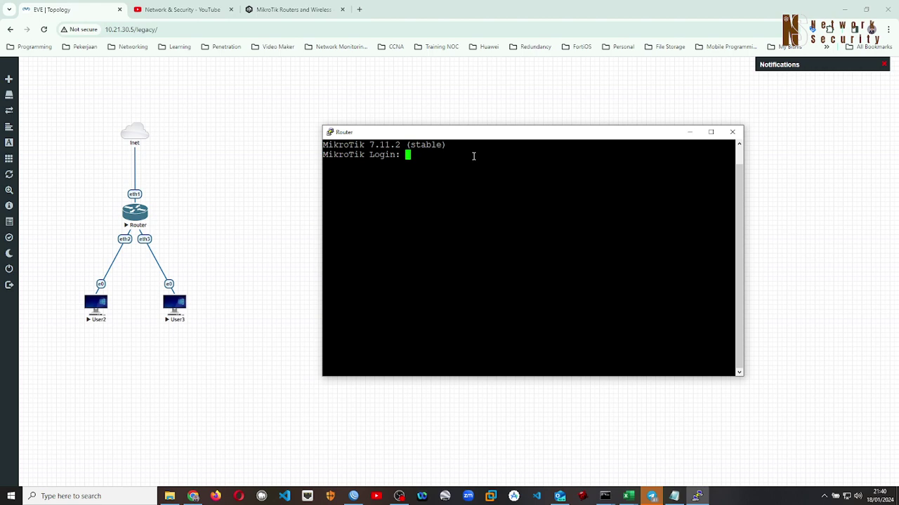
pyautogui.write('admin')
pyautogui.press('Return')
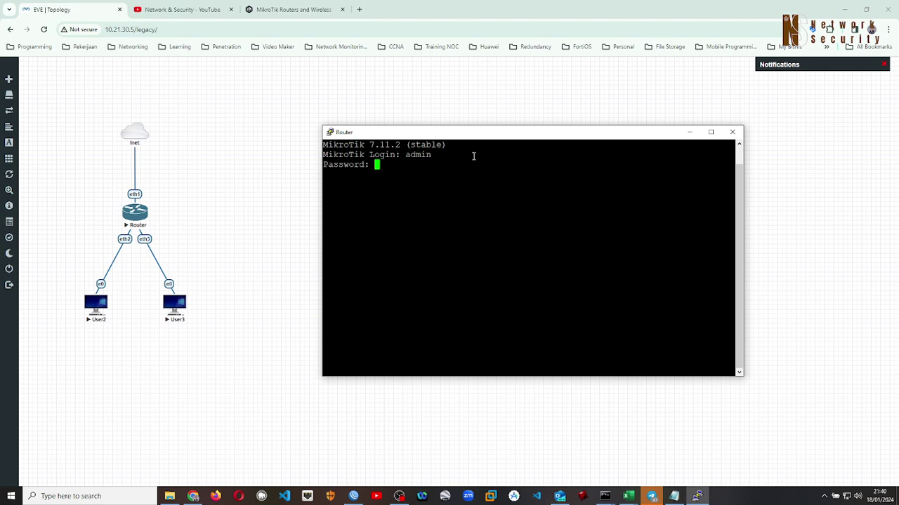
pyautogui.press('Return')
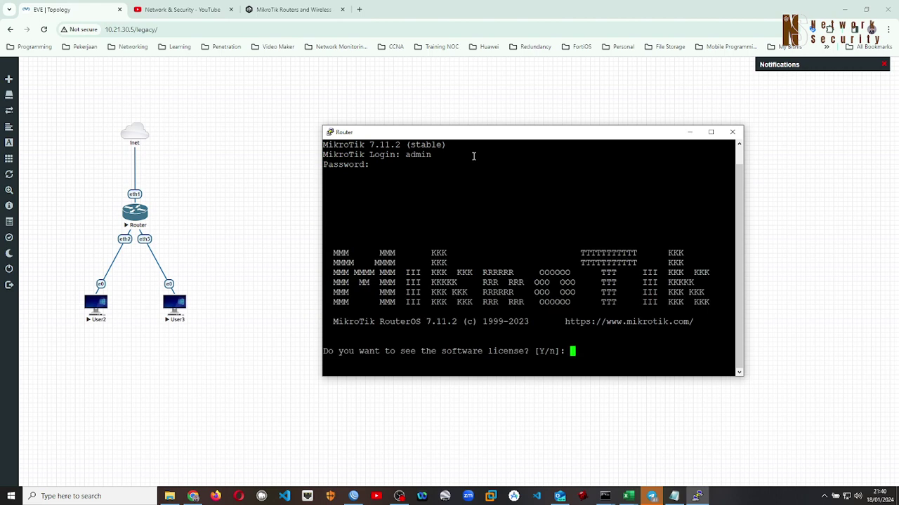
pyautogui.write('n')
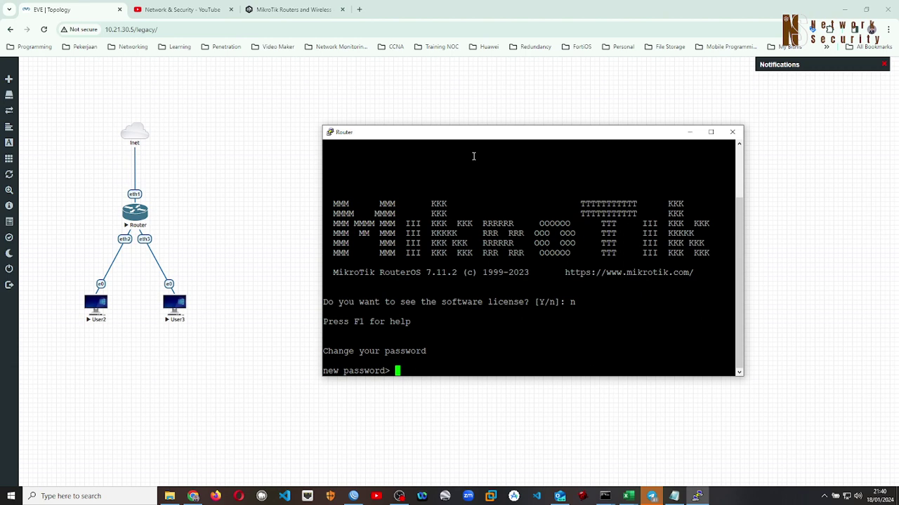
# Enter and confirm a new admin password, reaching the [admin@MikroTik] > prompt
pyautogui.write('***')
pyautogui.press('Return')
pyautogui.write('***')
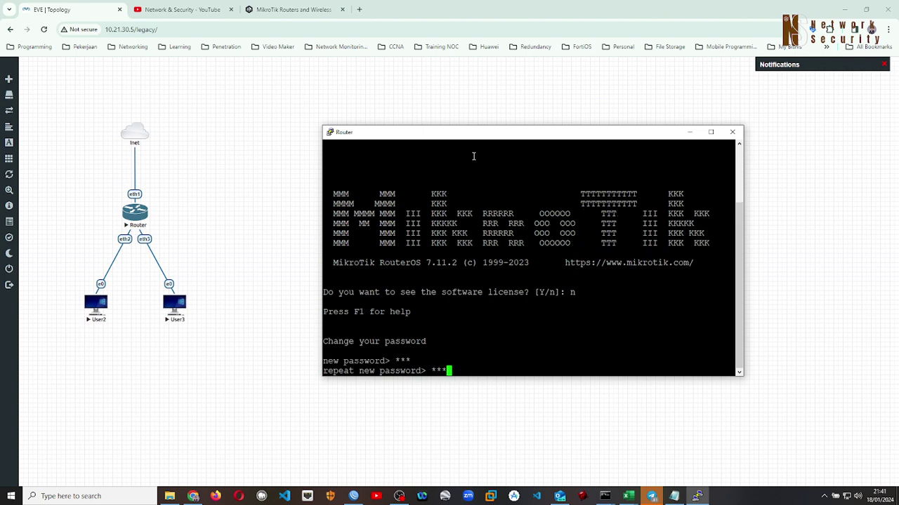
pyautogui.press('Return')
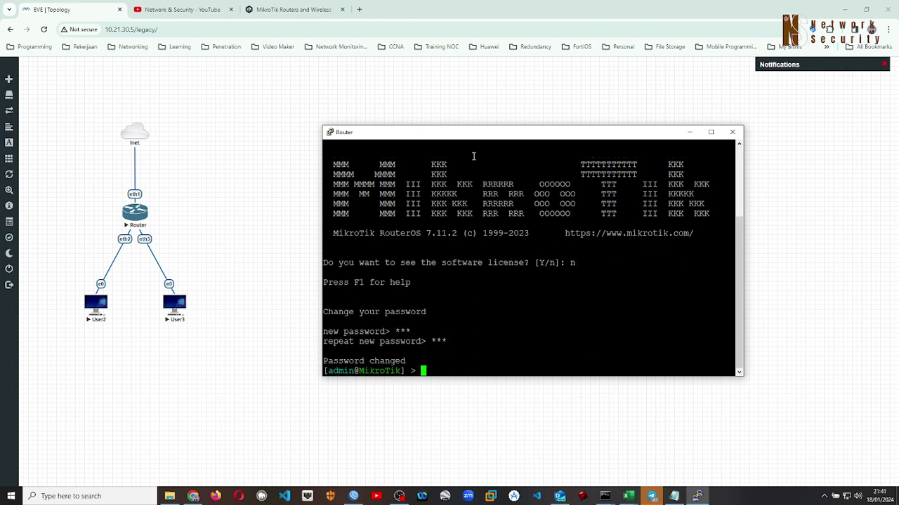
pyautogui.press('Return')
pyautogui.press('Return')
pyautogui.press('Return')
pyautogui.press('Return')
pyautogui.press('Return')
pyautogui.press('Return')
pyautogui.press('Return')
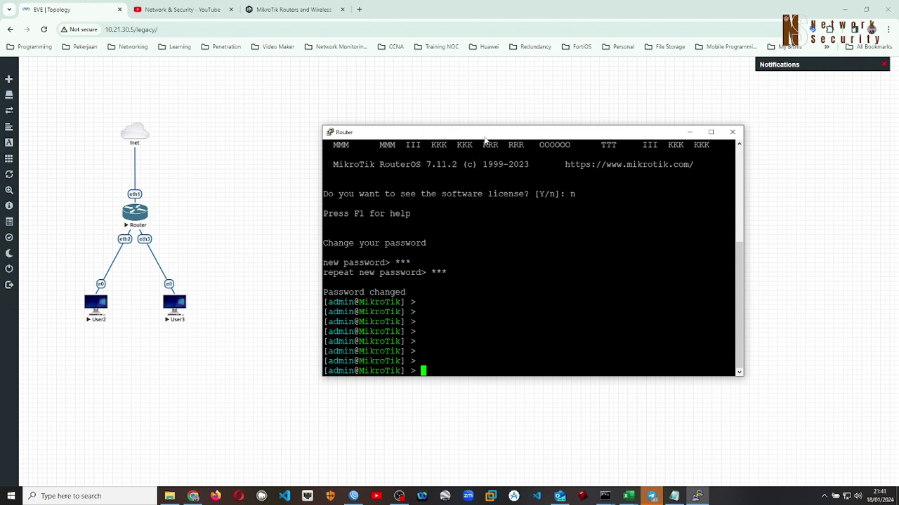
# Set the PuTTY console font to Courier New 16-point and move the window left and up
pyautogui.moveTo(487, 138); pyautogui.dragTo(488, 96)
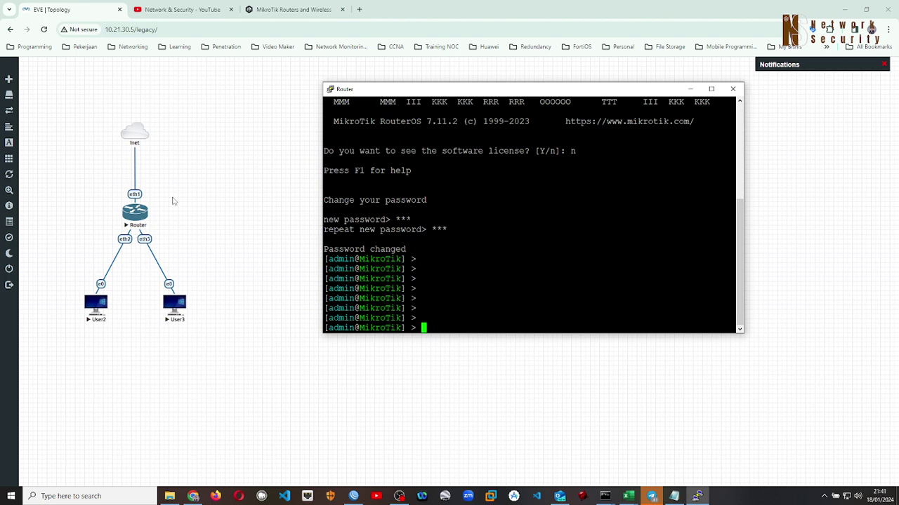
pyautogui.rightClick(488, 92)
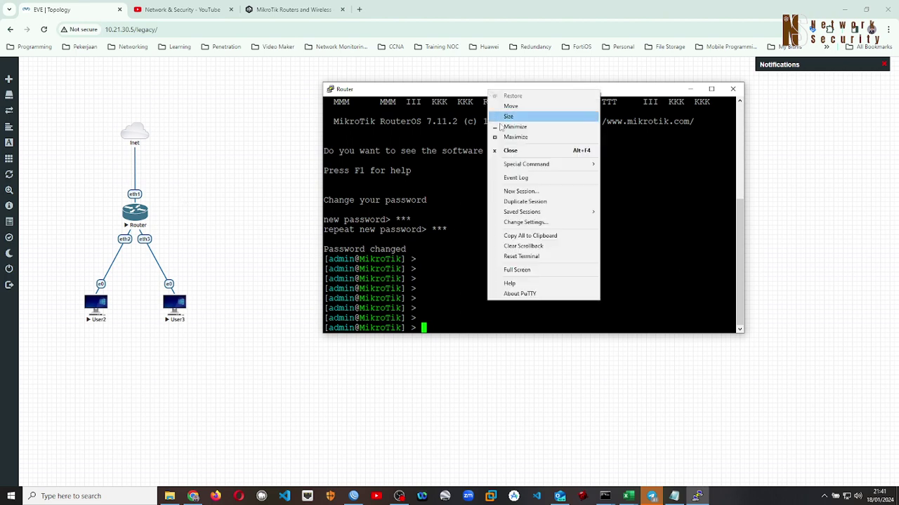
pyautogui.click(524, 222)
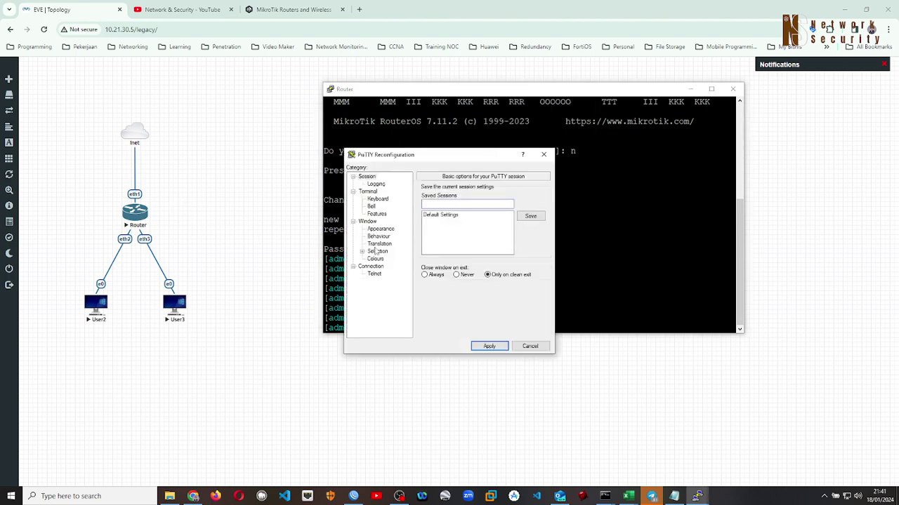
pyautogui.click(380, 228)
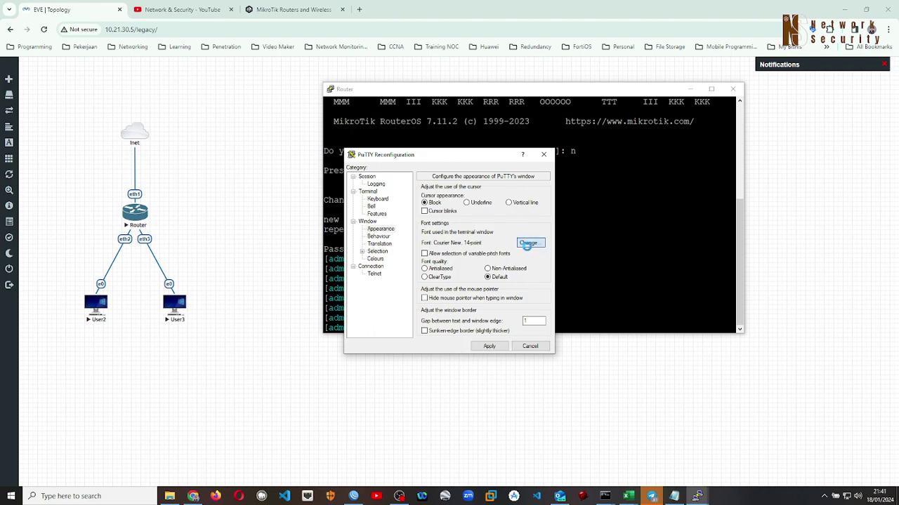
pyautogui.click(527, 243)
pyautogui.click(531, 260)
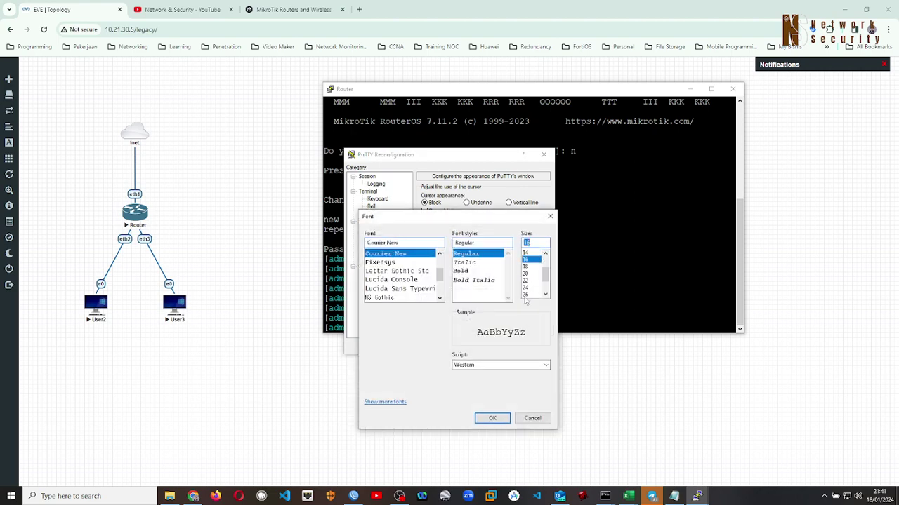
pyautogui.click(492, 417)
pyautogui.click(494, 344)
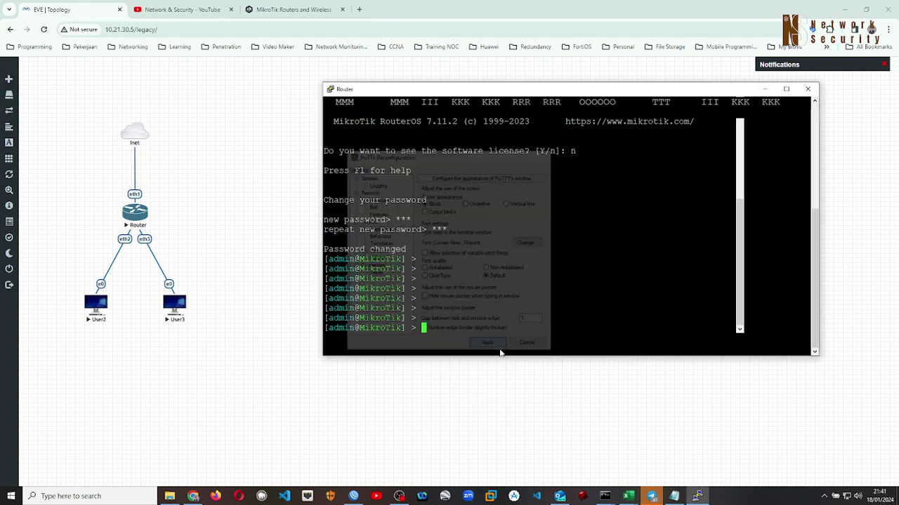
pyautogui.moveTo(518, 92); pyautogui.dragTo(476, 87)
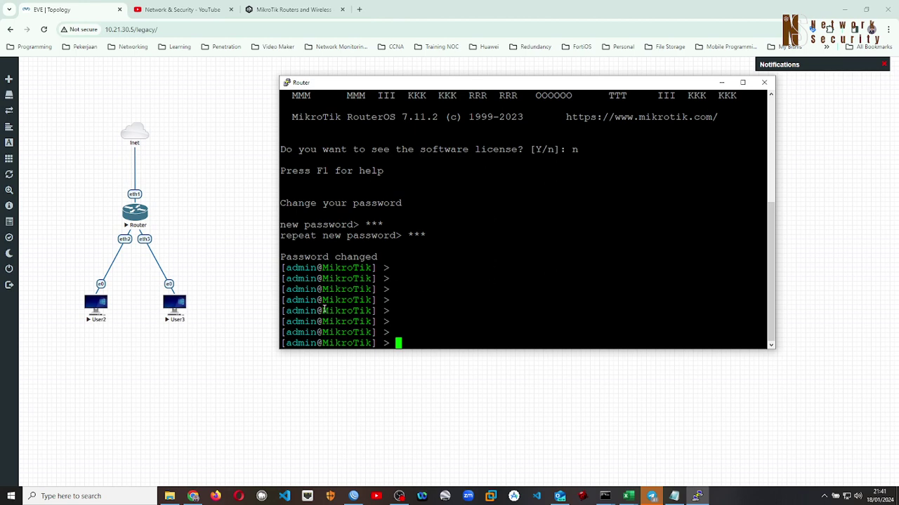
# Run system/identity/set name=R1 so the prompt becomes [admin@R1] >
pyautogui.doubleClick(330, 310)
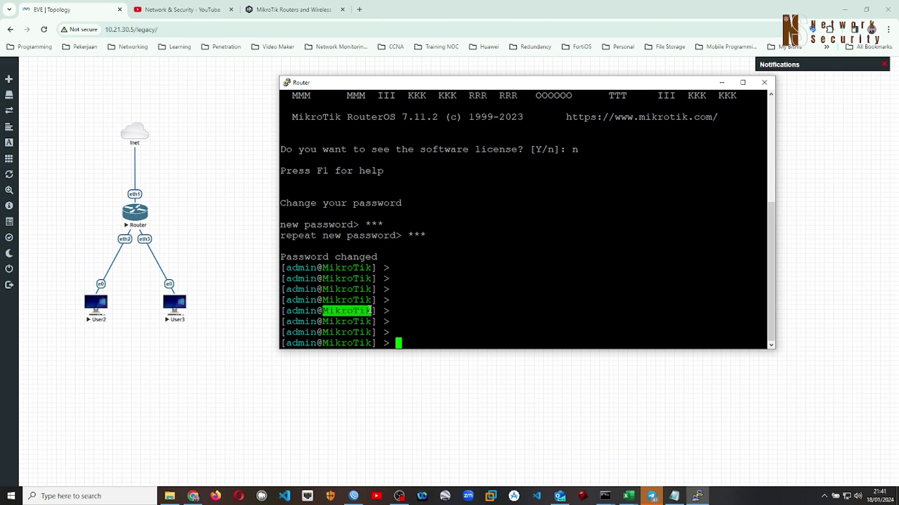
pyautogui.click(443, 311)
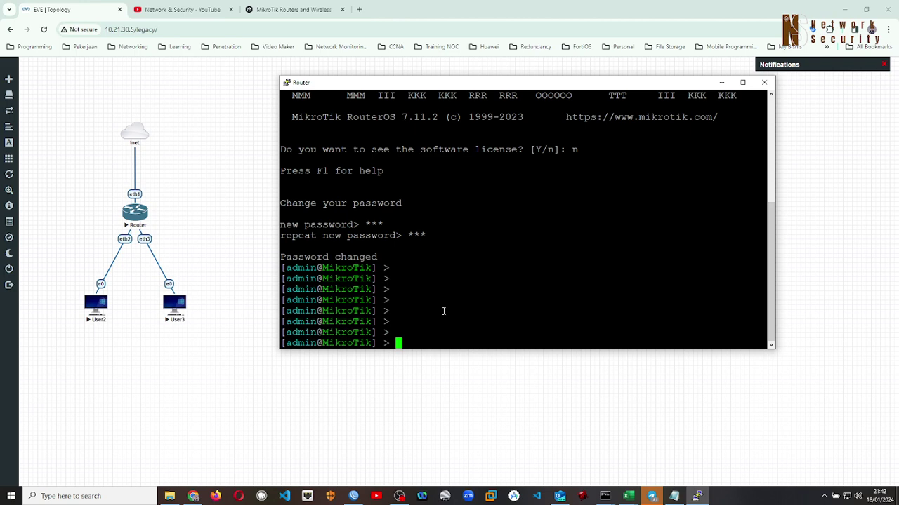
pyautogui.write('system/identity/se')
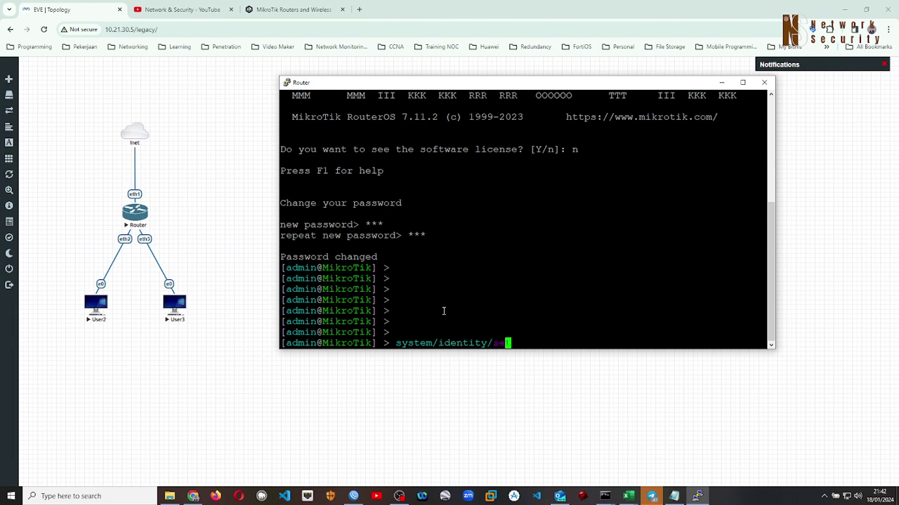
pyautogui.write('t name=R1')
pyautogui.press('Return')
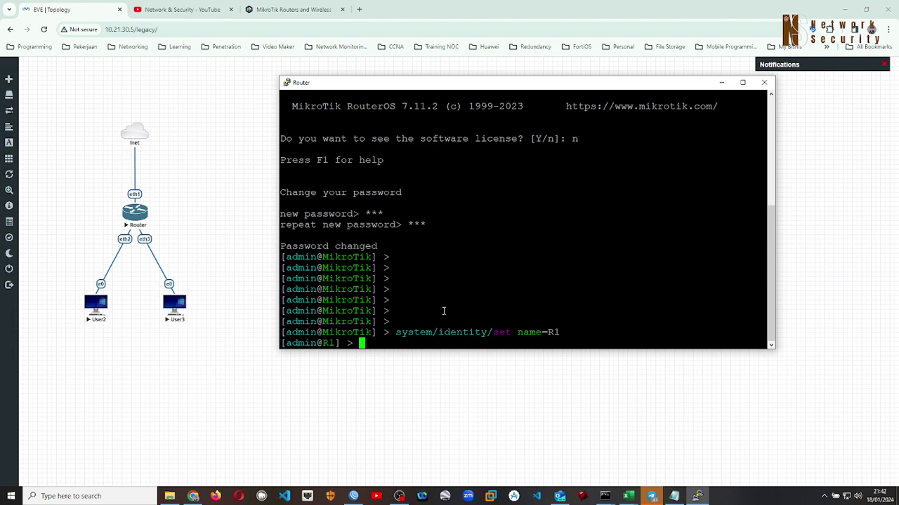
pyautogui.press('Return')
pyautogui.press('Return')
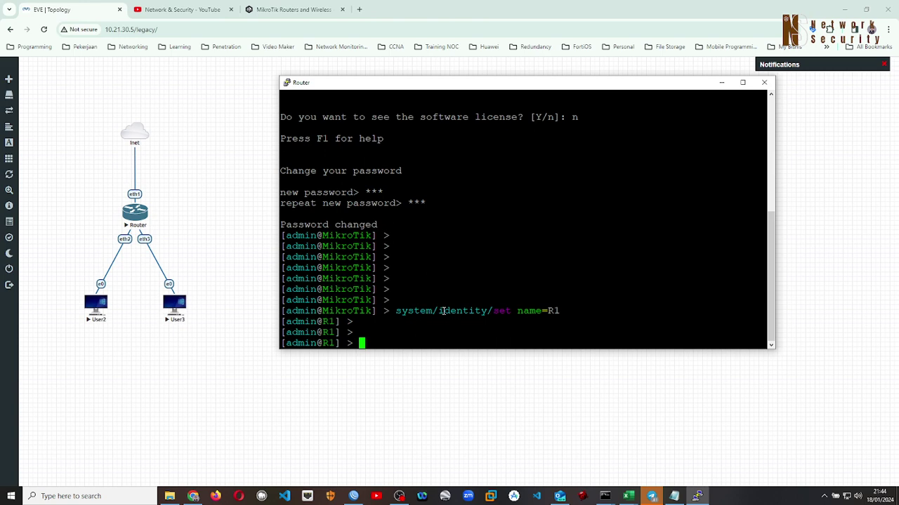
# Run ip address/add address=10.21.30.10/24 interface=ether1, using Tab to complete the parameter
pyautogui.write('ip address/')
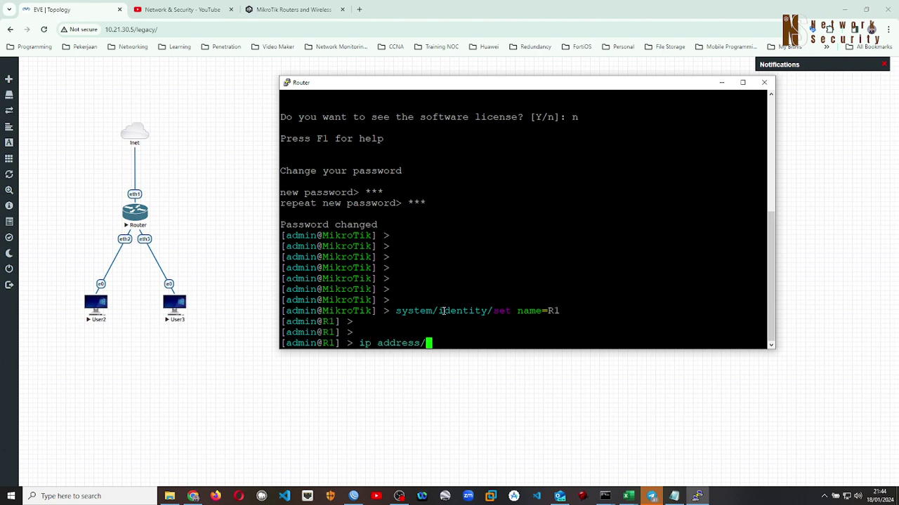
pyautogui.write('add add')
pyautogui.press('Tab')
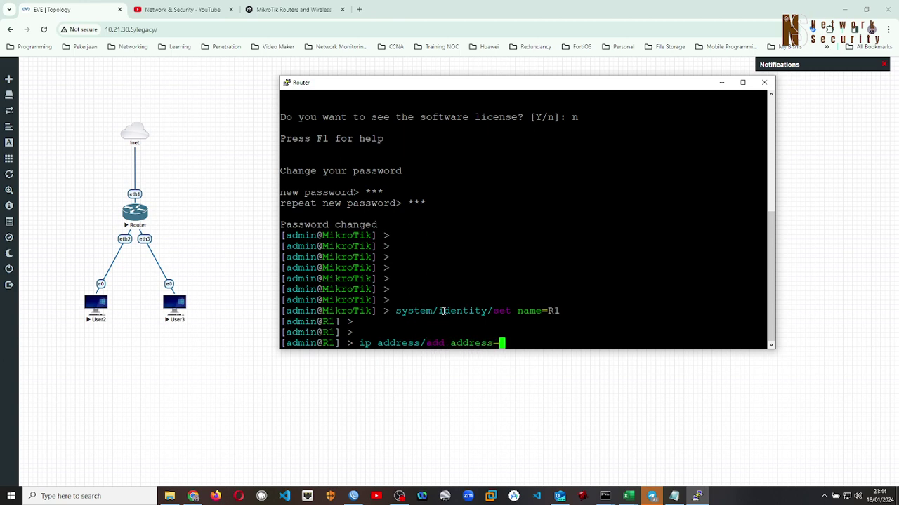
pyautogui.write('10.21.30.10/24 i')
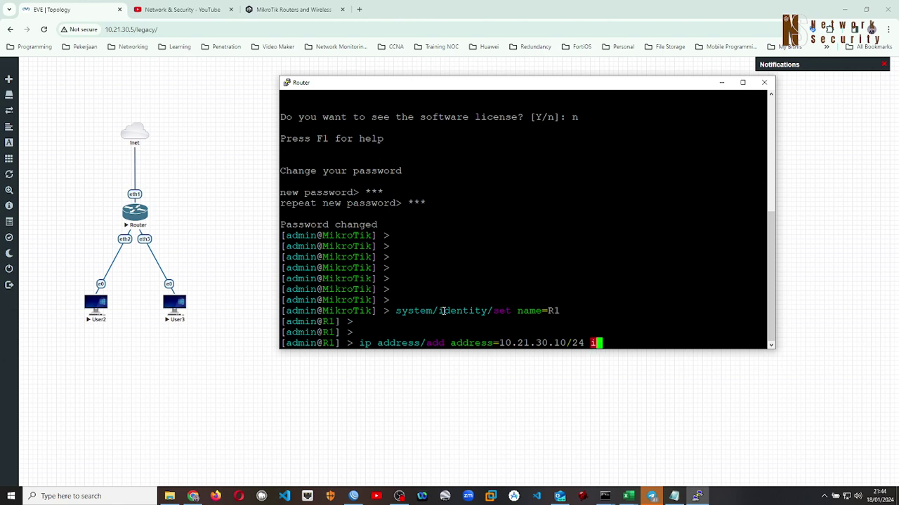
pyautogui.write('nterface=ether')
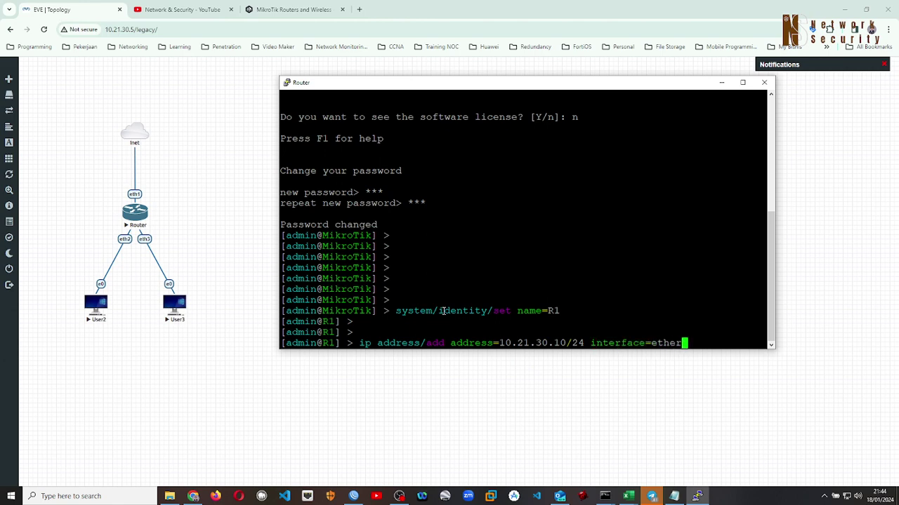
pyautogui.write('1')
pyautogui.press('Return')
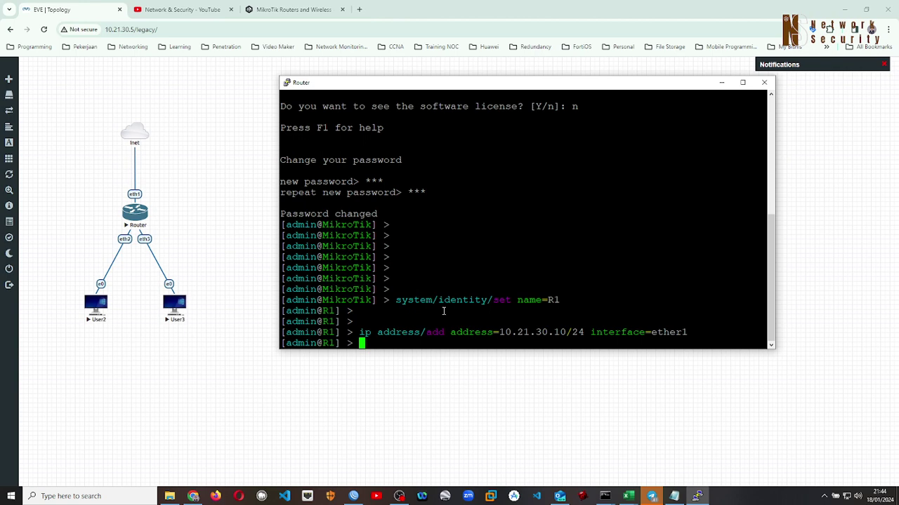
# Type ip route add dst-address=0.0.0.0/0 gateway=10.21.30.1 at the prompt without running it
pyautogui.write('ip route add dst-address=')
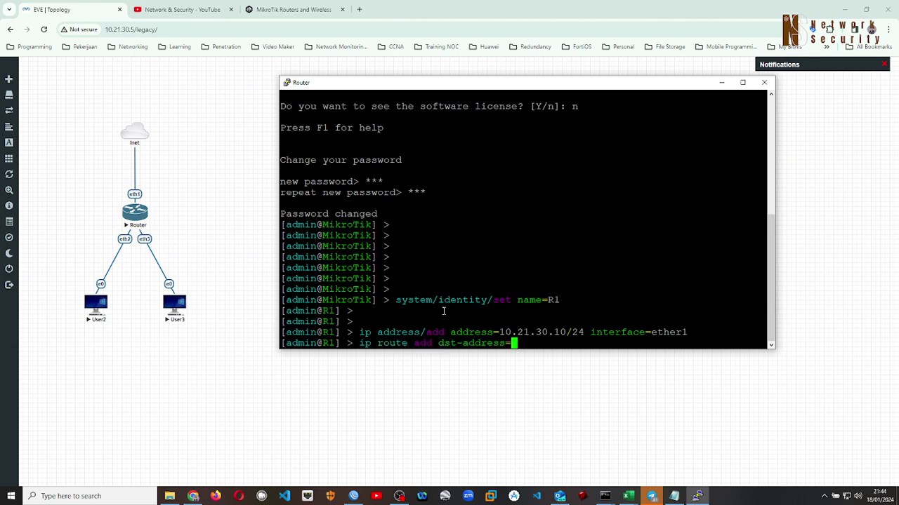
pyautogui.write('0.0.0.0/0')
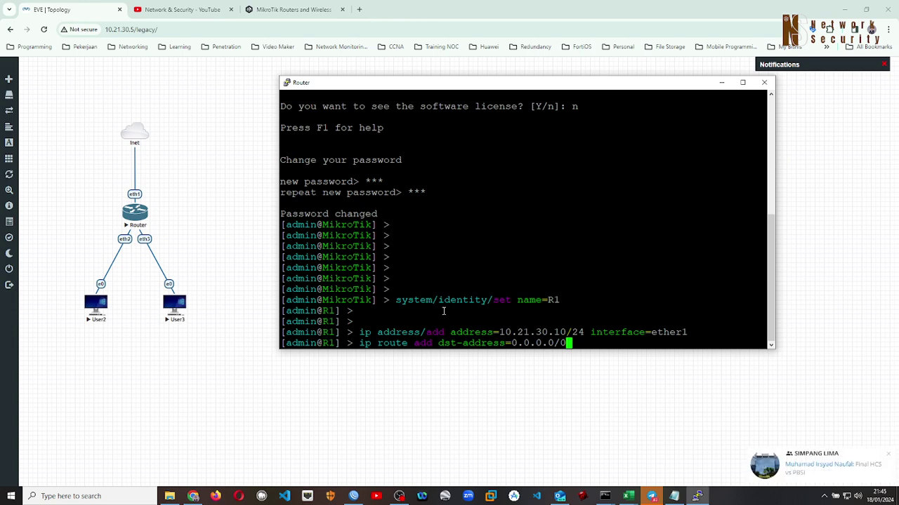
pyautogui.write('gateway=')
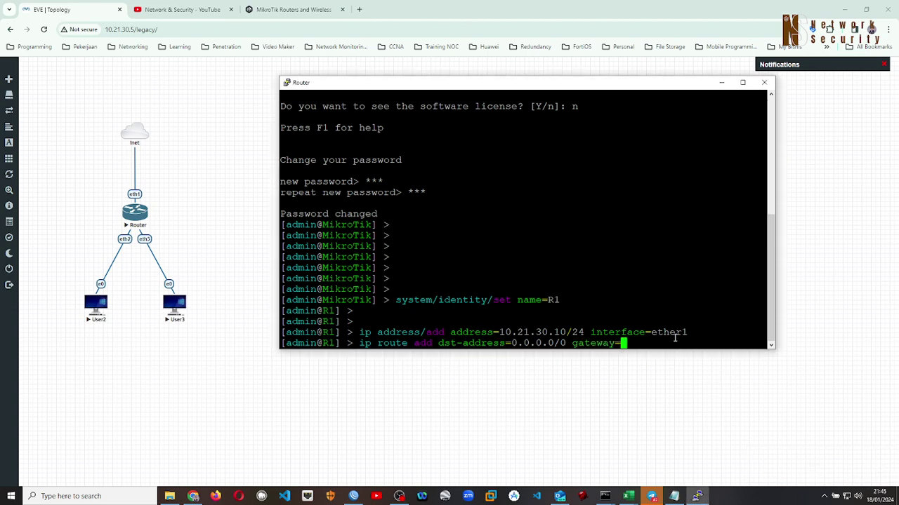
pyautogui.write('10.21.30.1')
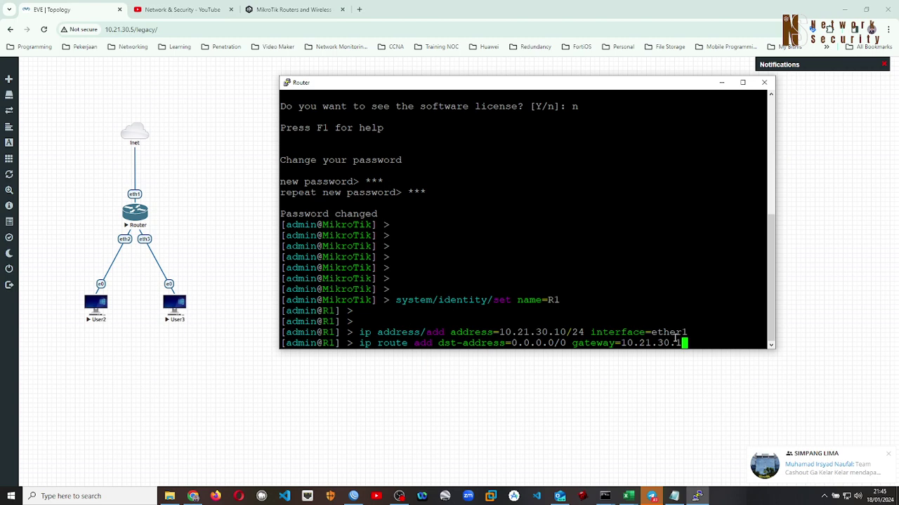
pyautogui.click(889, 455)
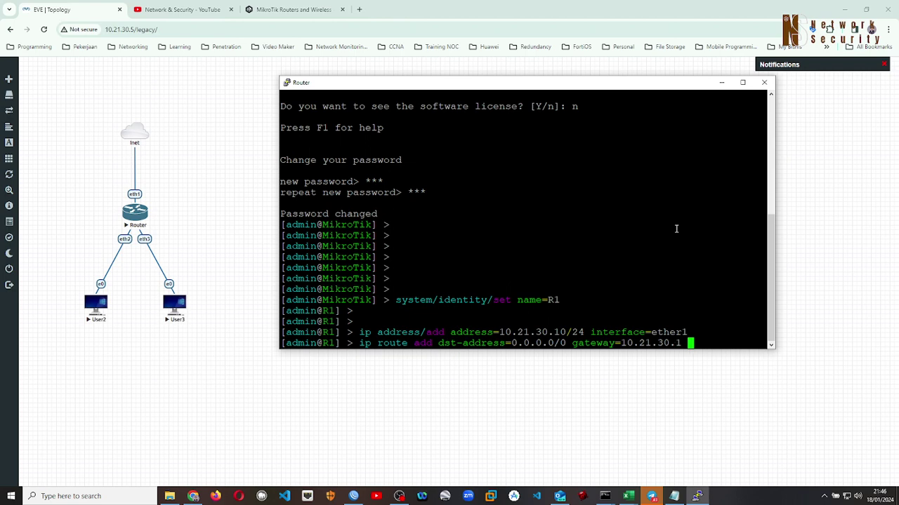
pyautogui.write('check-gateway=')
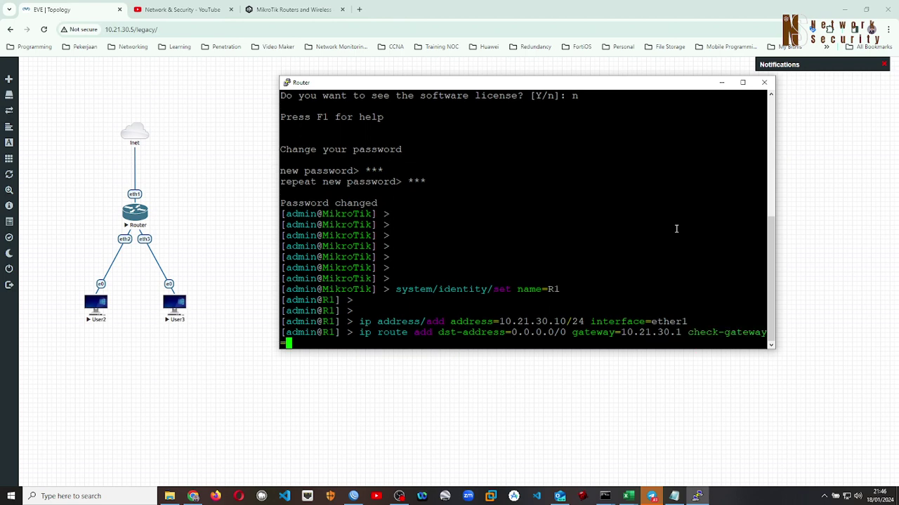
pyautogui.write('ping')
pyautogui.press('BackSpace')
pyautogui.press('BackSpace')
pyautogui.press('BackSpace')
pyautogui.press('BackSpace')
pyautogui.press('BackSpace')
pyautogui.press('BackSpace')
pyautogui.press('BackSpace')
pyautogui.press('BackSpace')
pyautogui.press('BackSpace')
pyautogui.press('BackSpace')
pyautogui.press('BackSpace')
pyautogui.press('BackSpace')
pyautogui.press('BackSpace')
pyautogui.press('BackSpace')
pyautogui.press('BackSpace')
pyautogui.press('BackSpace')
pyautogui.press('BackSpace')
pyautogui.press('BackSpace')
pyautogui.press('BackSpace')
pyautogui.press('BackSpace')
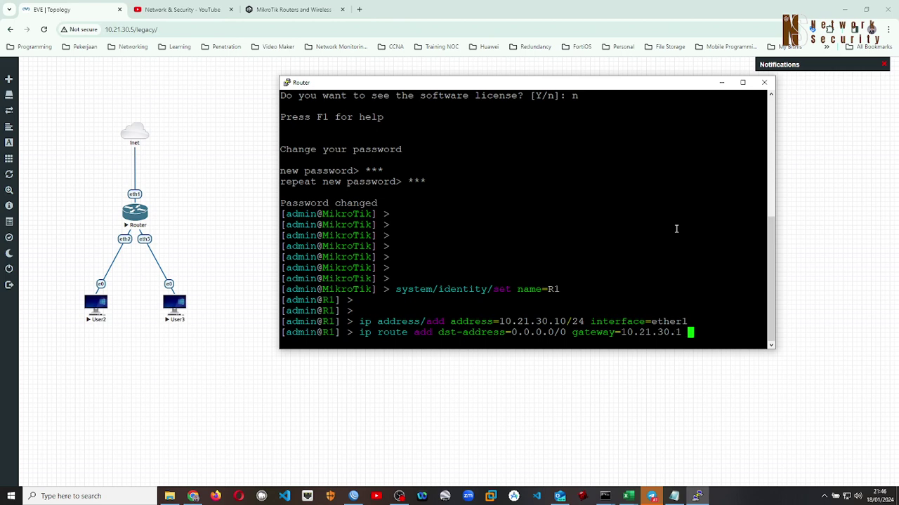
pyautogui.press('Tab')
pyautogui.press('Tab')
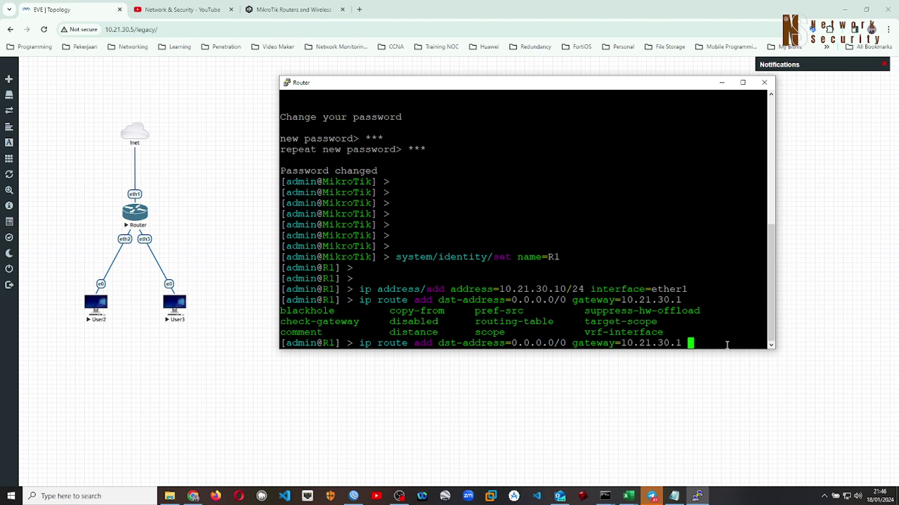
# Remove the trailing space and run the default route command via gateway 10.21.30.1
pyautogui.press('BackSpace')
pyautogui.press('Return')
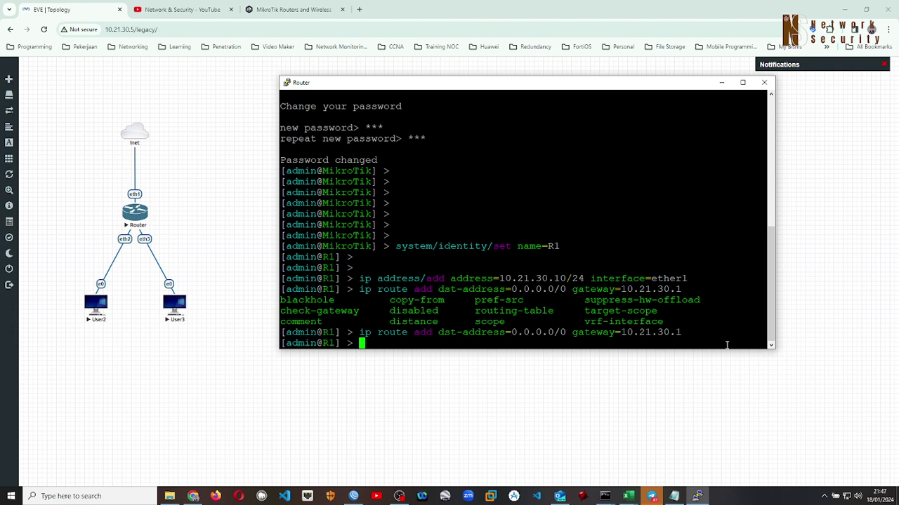
# Set DNS servers=8.8.8.8 with allow-remote-requests=yes, then type ping 8.8.8.8
pyautogui.write('ip dns/set servers=')
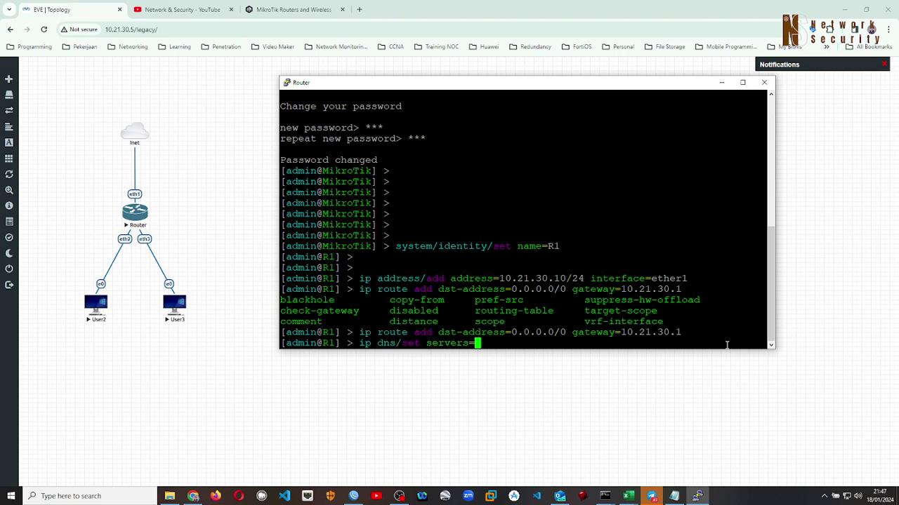
pyautogui.write('8.8.8.8 all')
pyautogui.press('Tab')
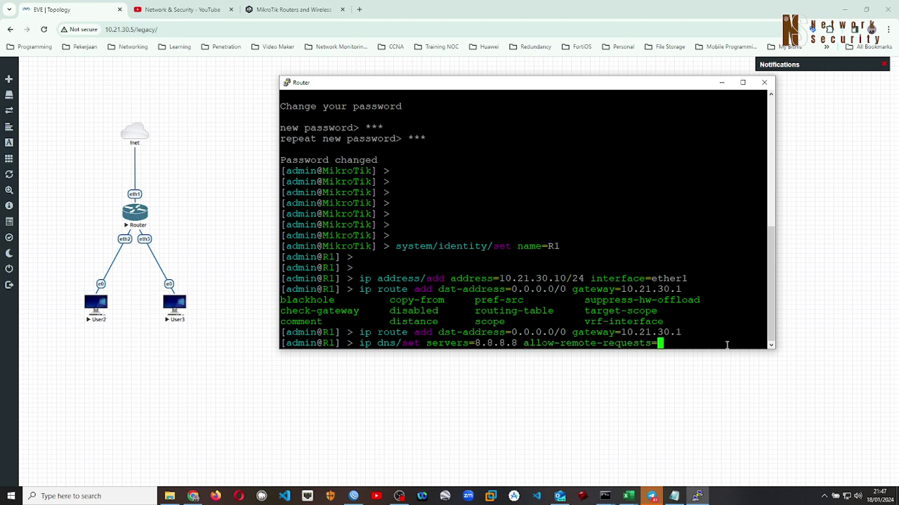
pyautogui.write('yes')
pyautogui.press('Return')
pyautogui.press('Return')
pyautogui.press('Return')
pyautogui.press('Return')
pyautogui.press('Return')
pyautogui.press('Return')
pyautogui.press('Return')
pyautogui.press('Return')
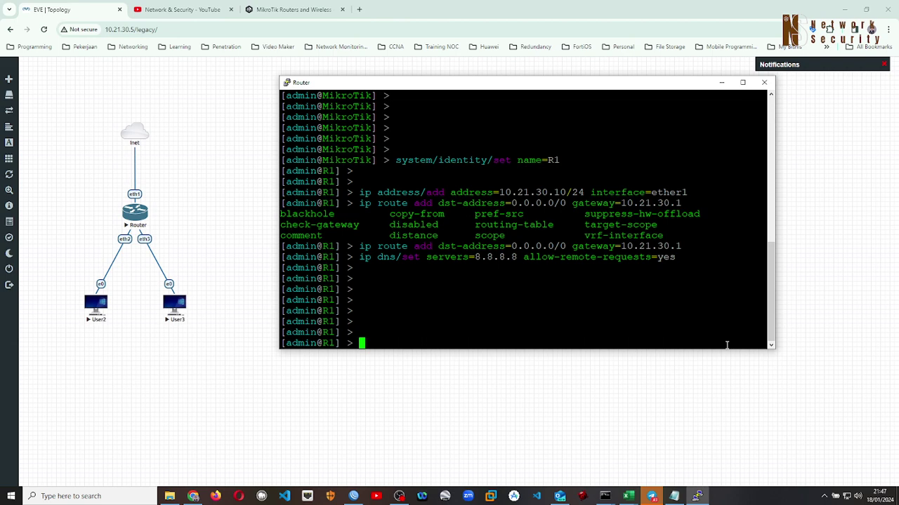
pyautogui.write('ping 8.8.8.8')
# Ping 8.8.8.8, then ping google.com and review its replies from 74.125.24.138
pyautogui.press('Return')
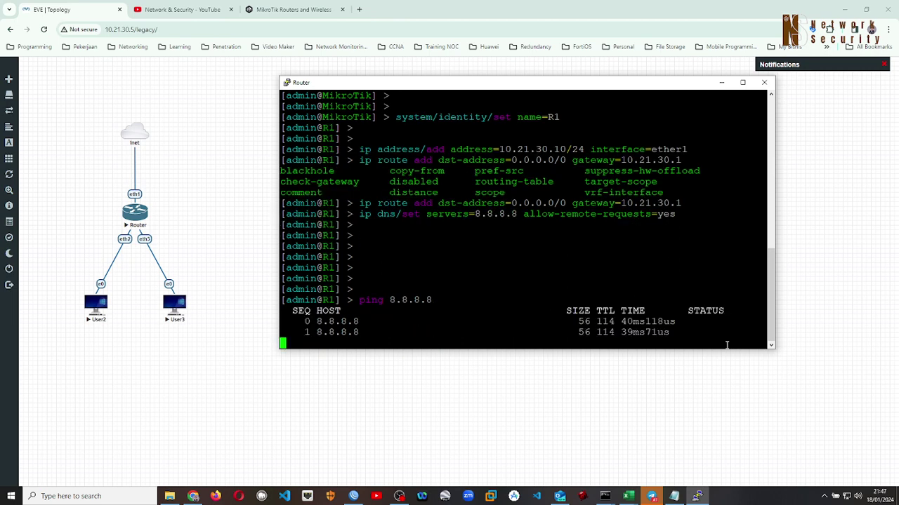
pyautogui.hotkey('ctrl', 'c')
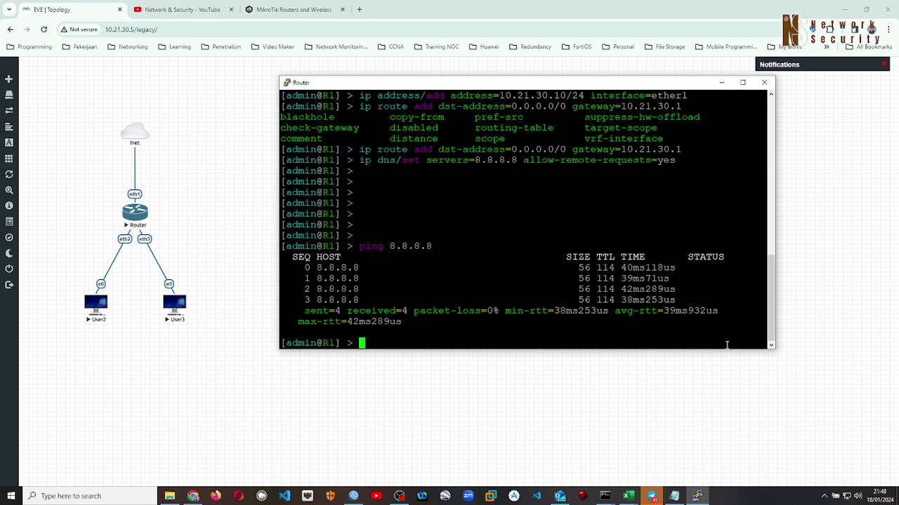
pyautogui.write('ping google.com')
pyautogui.press('Return')
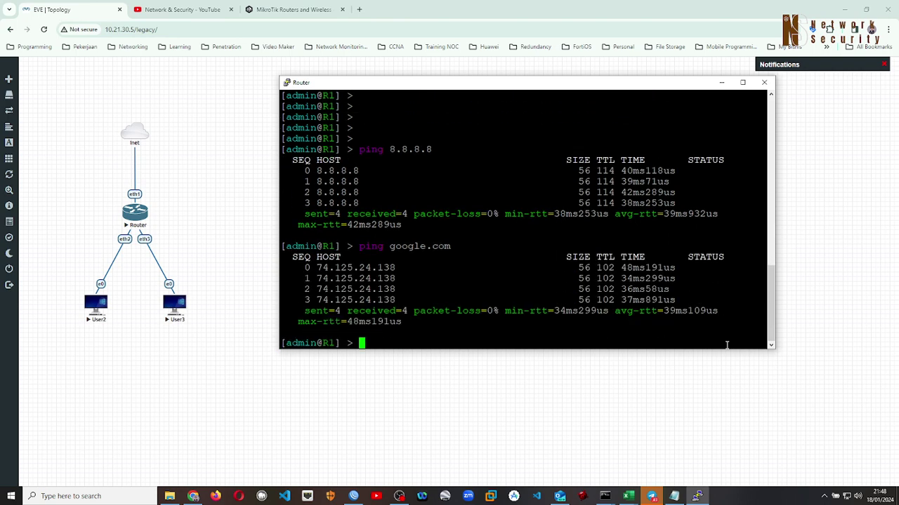
pyautogui.scroll(15, 487, 277)
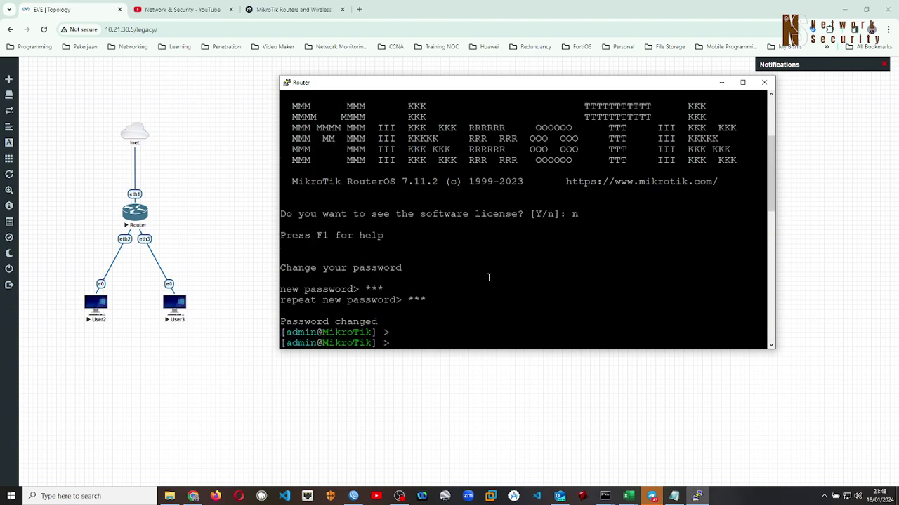
pyautogui.scroll(-6, 488, 277)
pyautogui.scroll(-4, 488, 277)
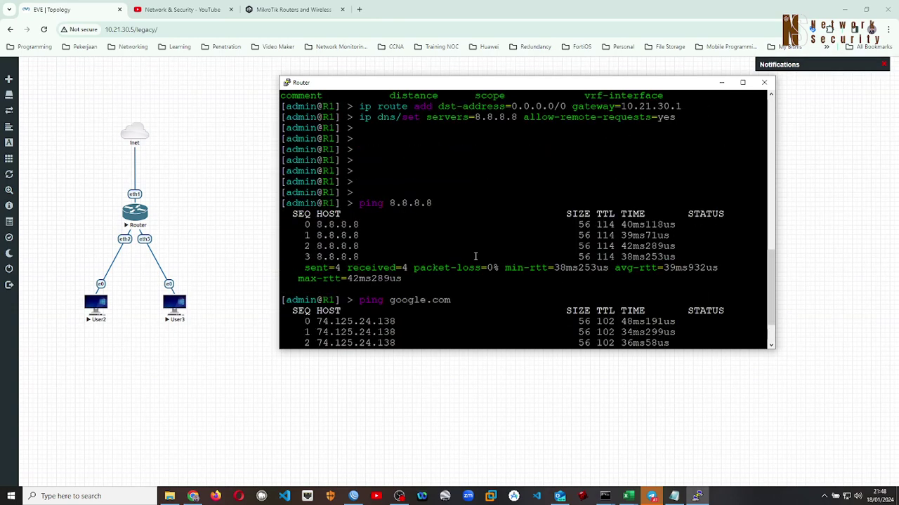
pyautogui.scroll(-2, 476, 257)
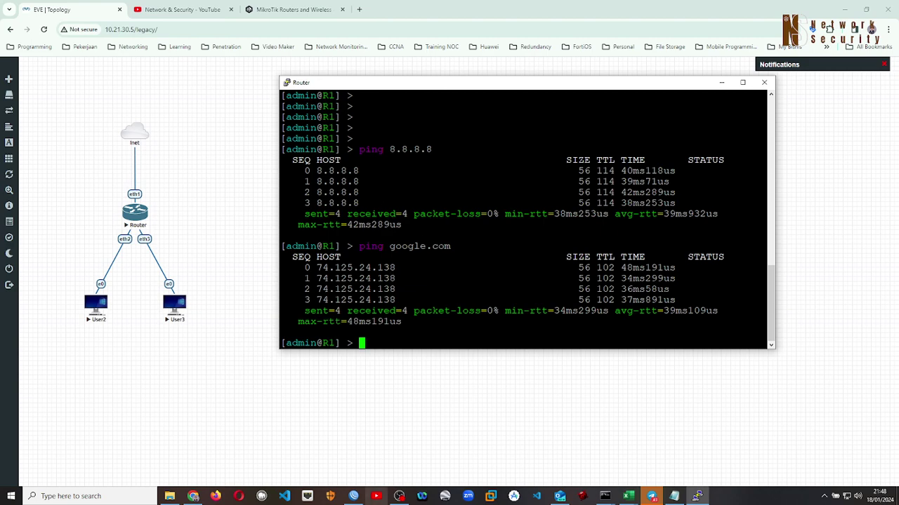
# Minimize the other WinBox session and connect WinBox to R1 at 10.21.30.10
pyautogui.click(353, 497)
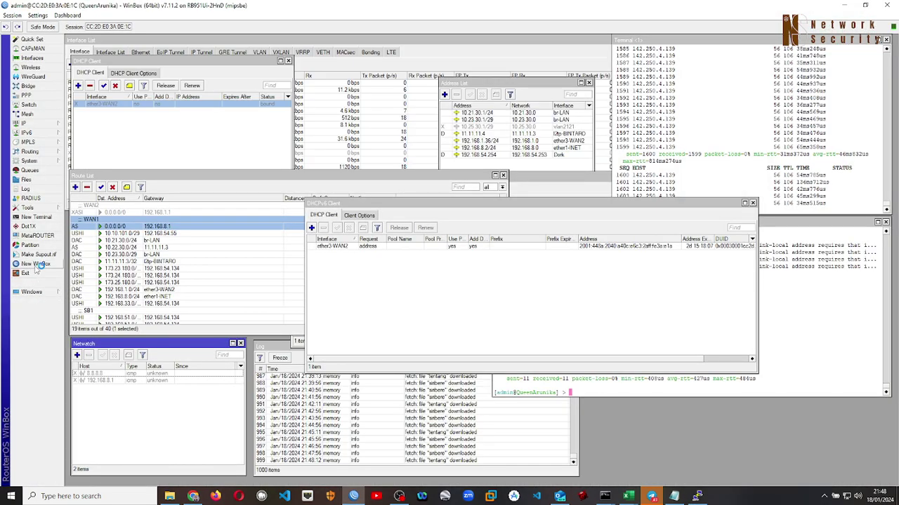
pyautogui.click(844, 6)
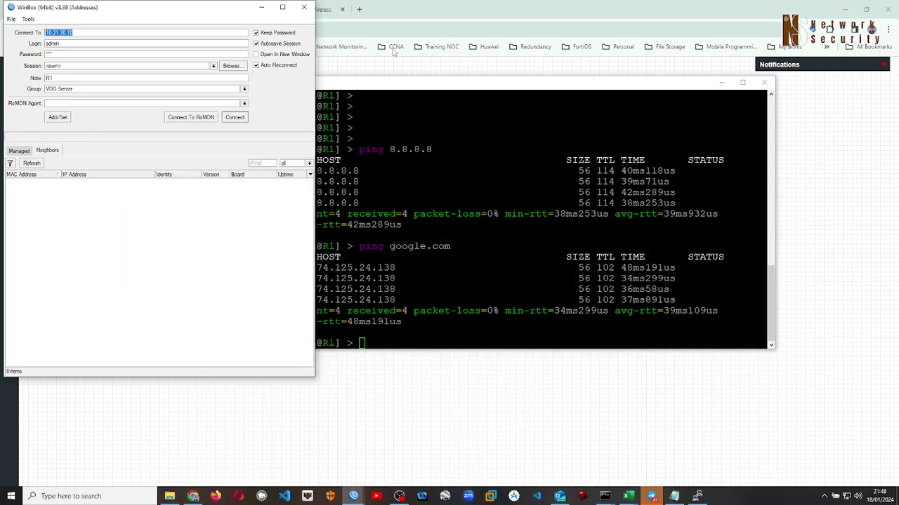
pyautogui.moveTo(217, 9); pyautogui.dragTo(547, 41)
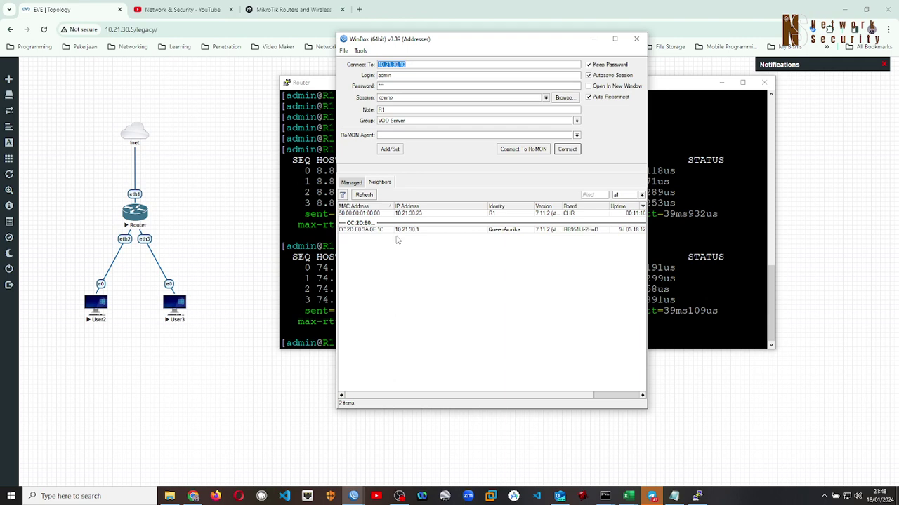
pyautogui.click(662, 96)
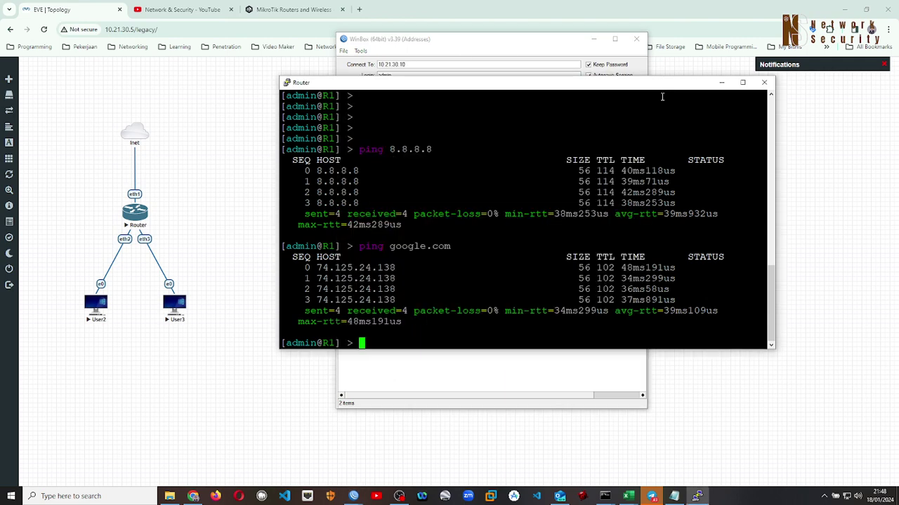
pyautogui.scroll(10, 425, 218)
pyautogui.scroll(-4, 427, 218)
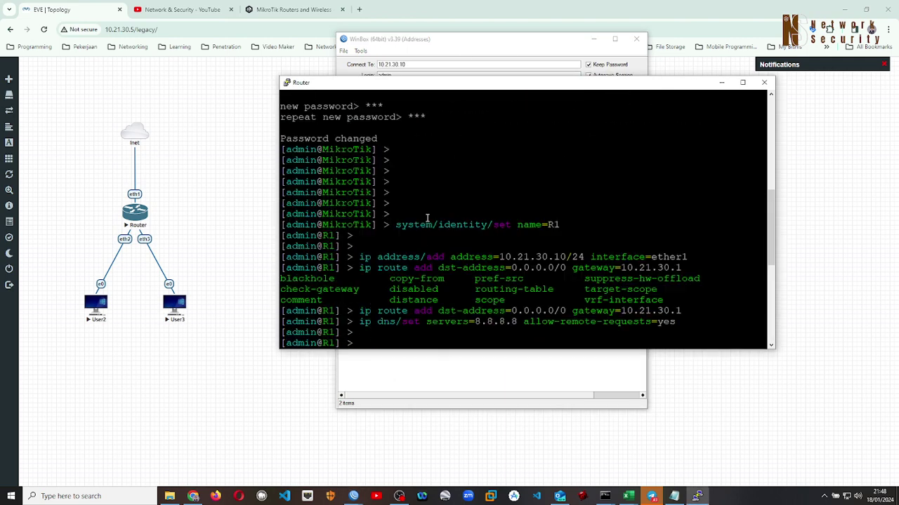
pyautogui.doubleClick(501, 257)
pyautogui.click(546, 374)
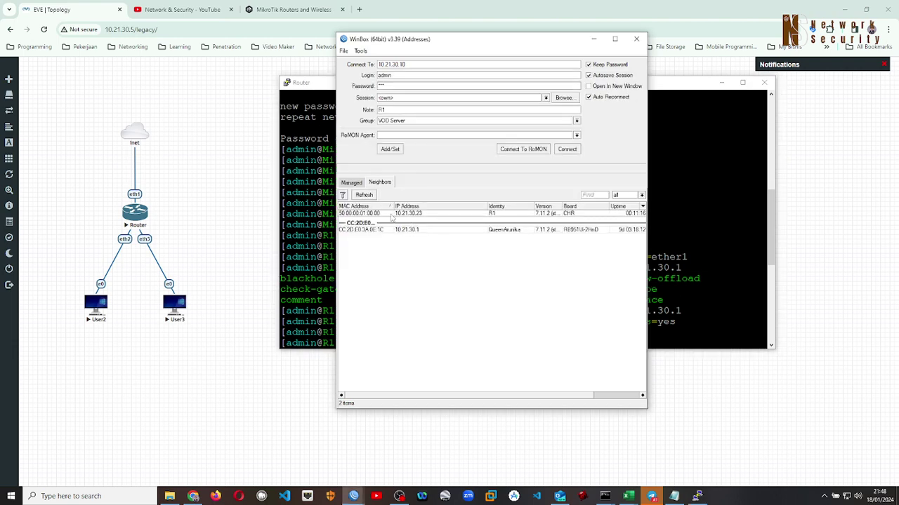
pyautogui.click(567, 150)
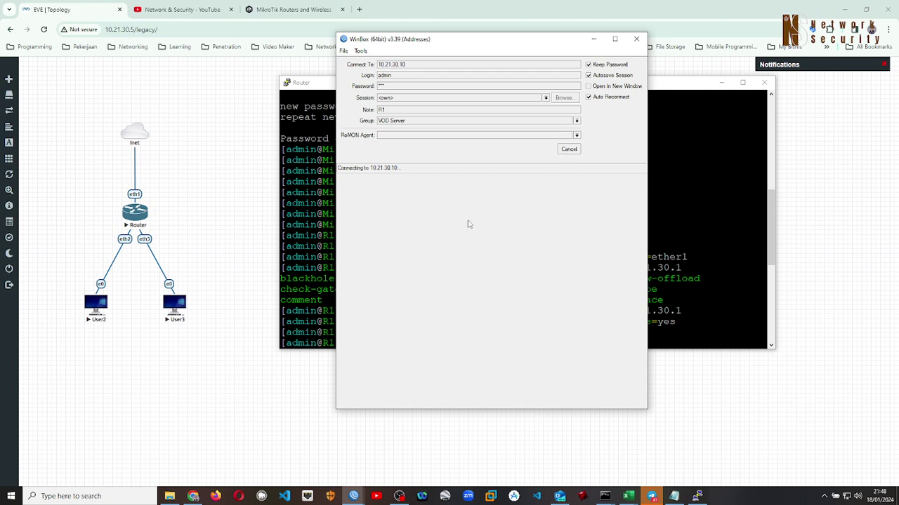
# In the R1 console, ping 8.8.8.8 again and scroll through the replies
pyautogui.click(682, 200)
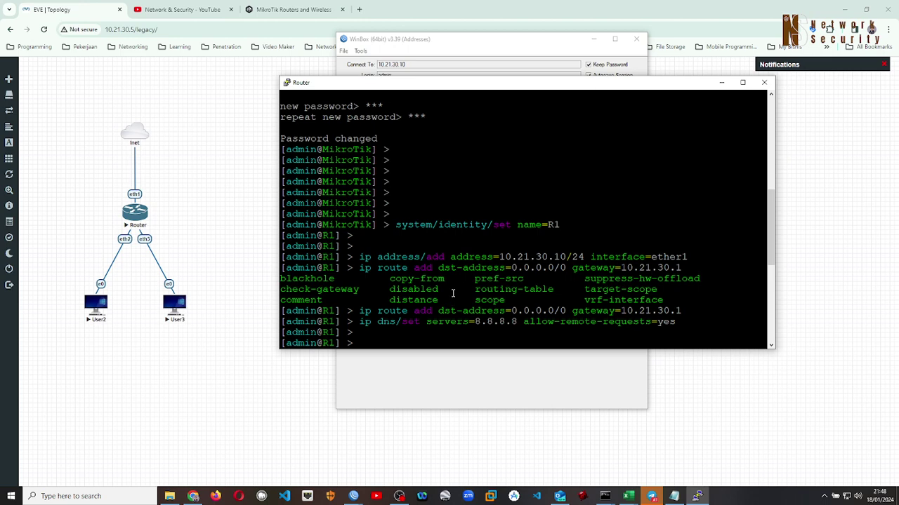
pyautogui.press('Return')
pyautogui.press('Return')
pyautogui.press('Return')
pyautogui.press('Return')
pyautogui.press('Return')
pyautogui.press('Return')
pyautogui.press('Return')
pyautogui.write('ping 8.8.8.8')
pyautogui.press('Return')
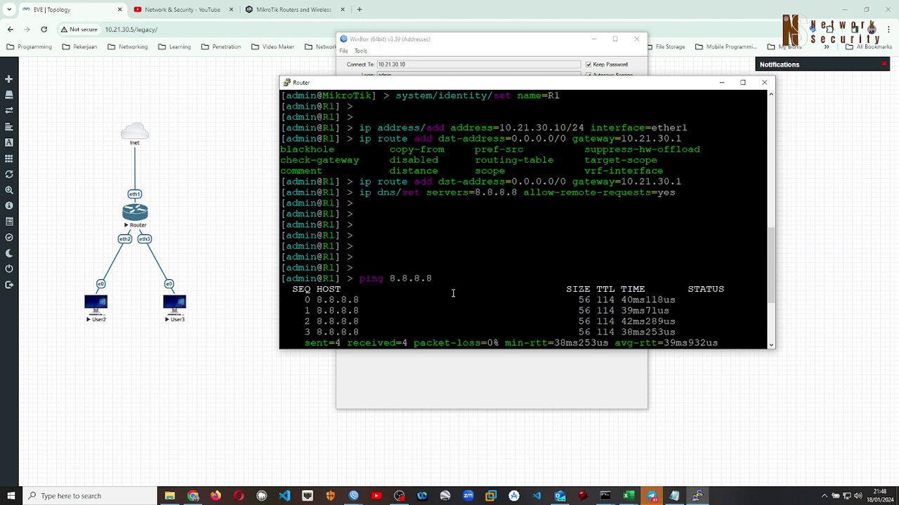
pyautogui.scroll(4, 453, 294)
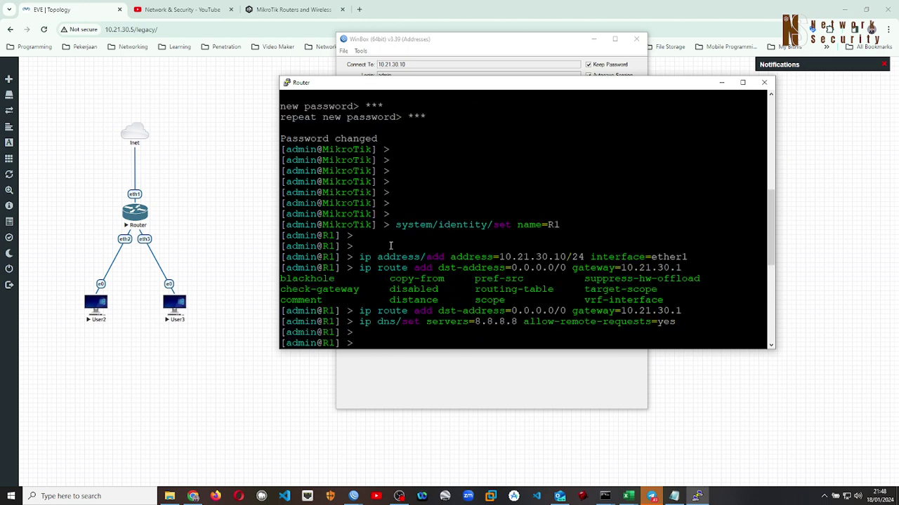
pyautogui.scroll(-5, 431, 284)
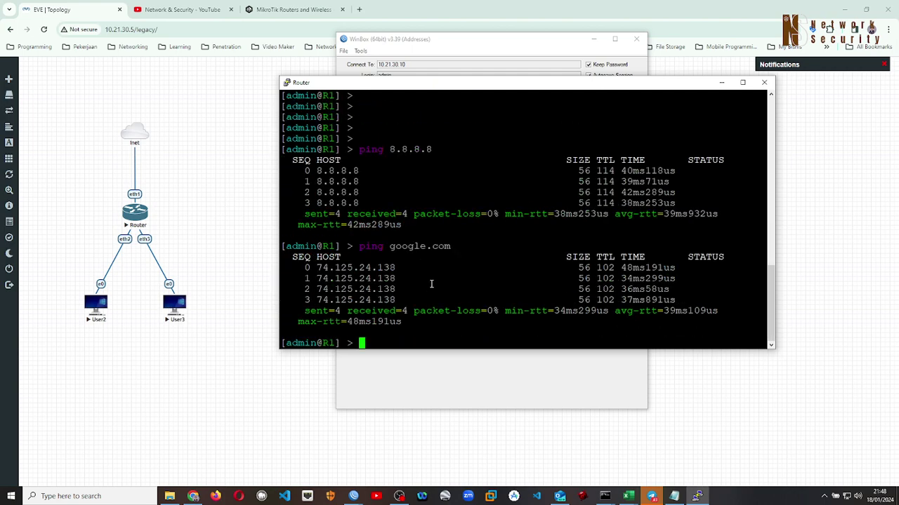
pyautogui.scroll(6, 431, 284)
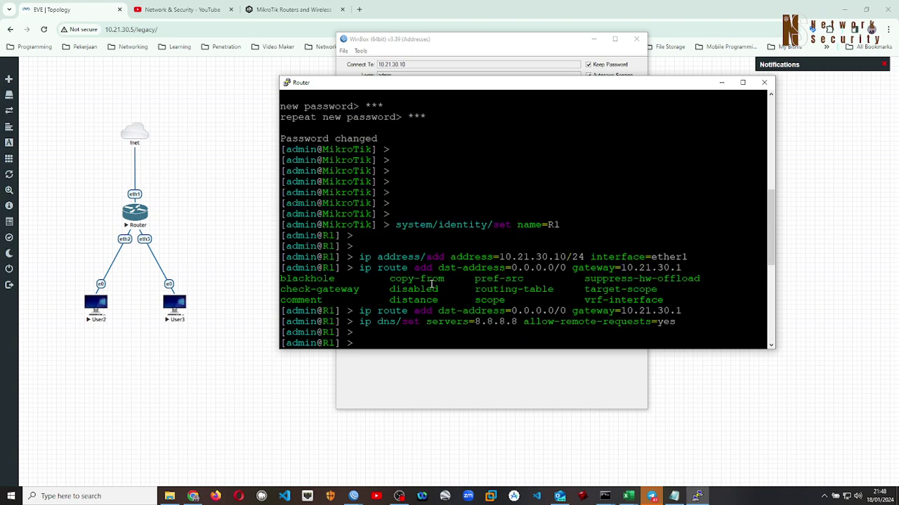
pyautogui.doubleClick(359, 236)
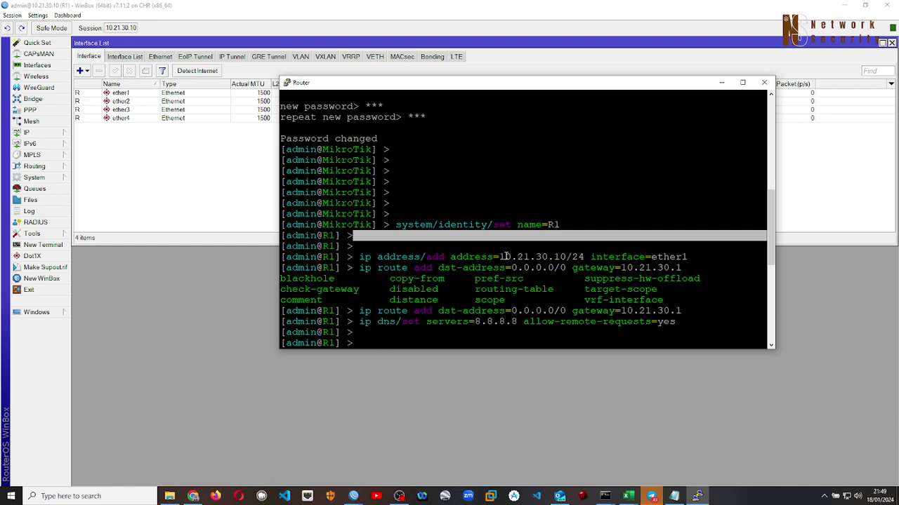
# Highlight '30.10' in the ip address add line, then switch back to WinBox
pyautogui.moveTo(536, 256); pyautogui.dragTo(565, 257)
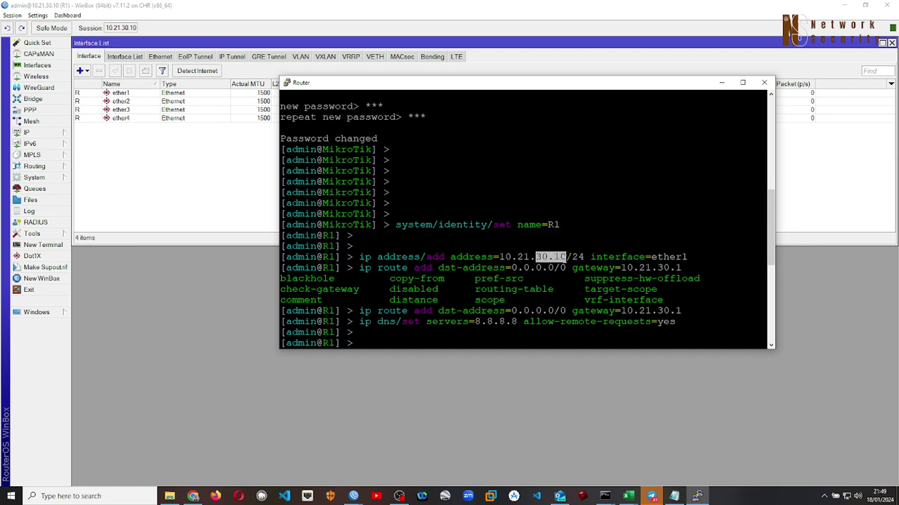
pyautogui.click(42, 279)
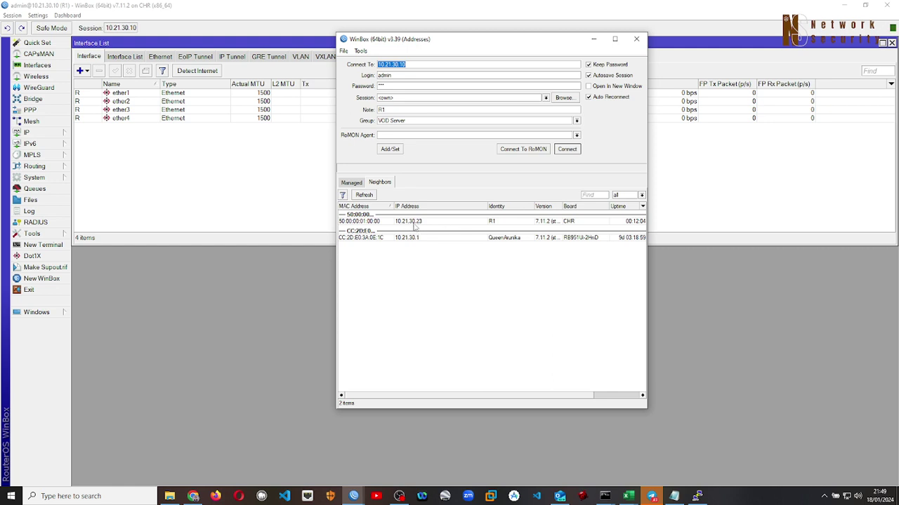
# Close the WinBox loader so R1's session at 10.21.30.10 shows its interface list
pyautogui.click(285, 211)
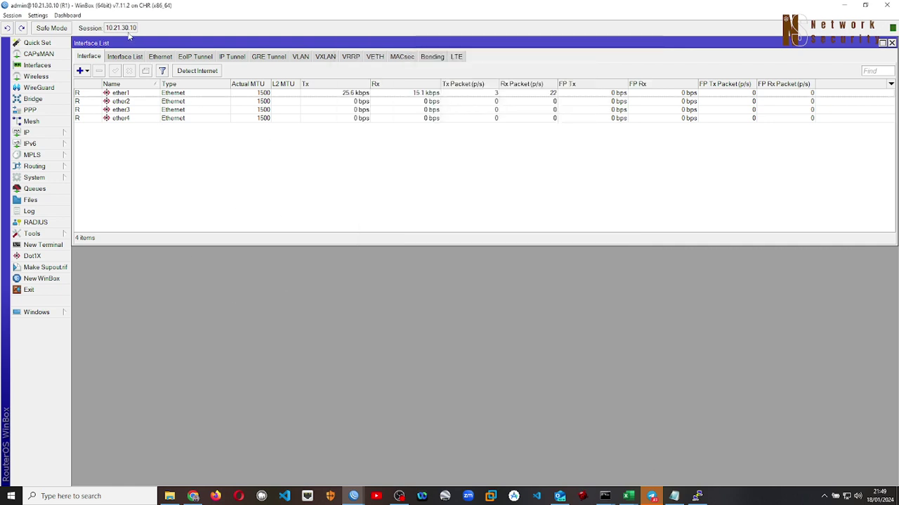
pyautogui.moveTo(119, 31); pyautogui.dragTo(143, 31)
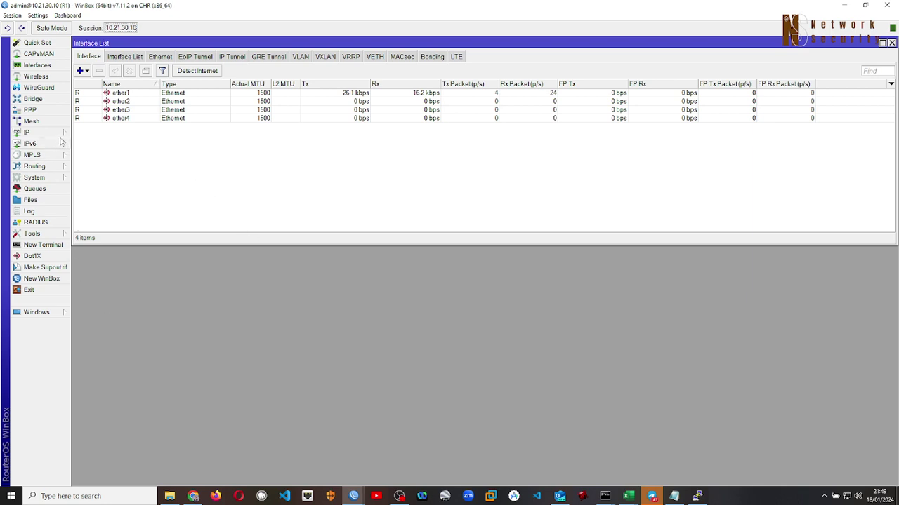
pyautogui.click(38, 133)
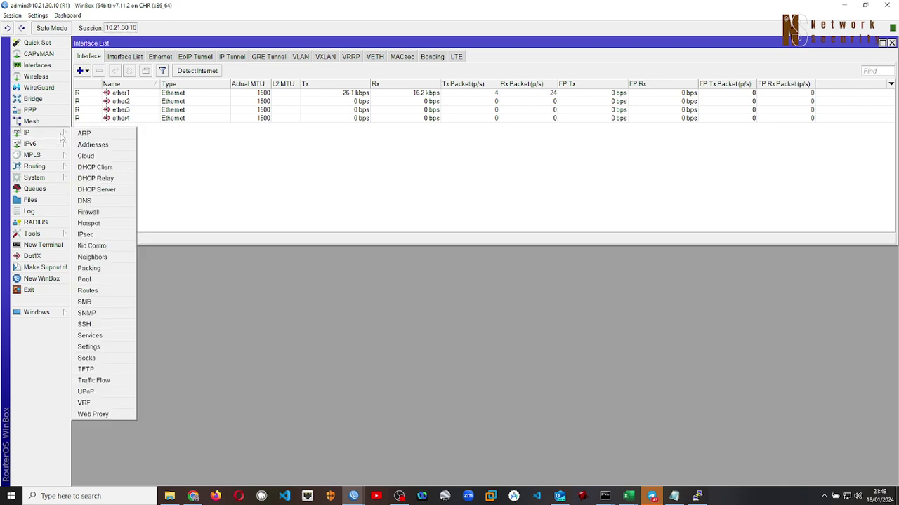
# Delete R1's ether1 DHCP client that was leasing 10.21.30.23/24, then close the list
pyautogui.click(100, 168)
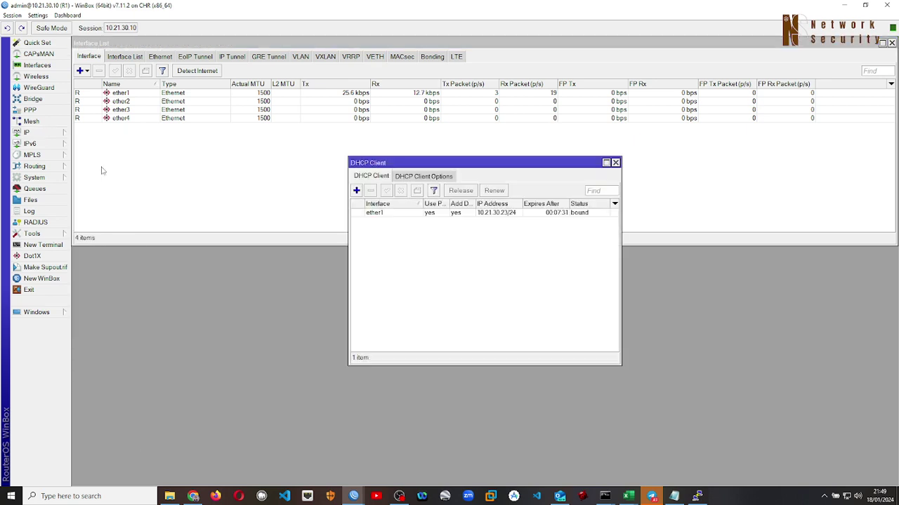
pyautogui.click(394, 214)
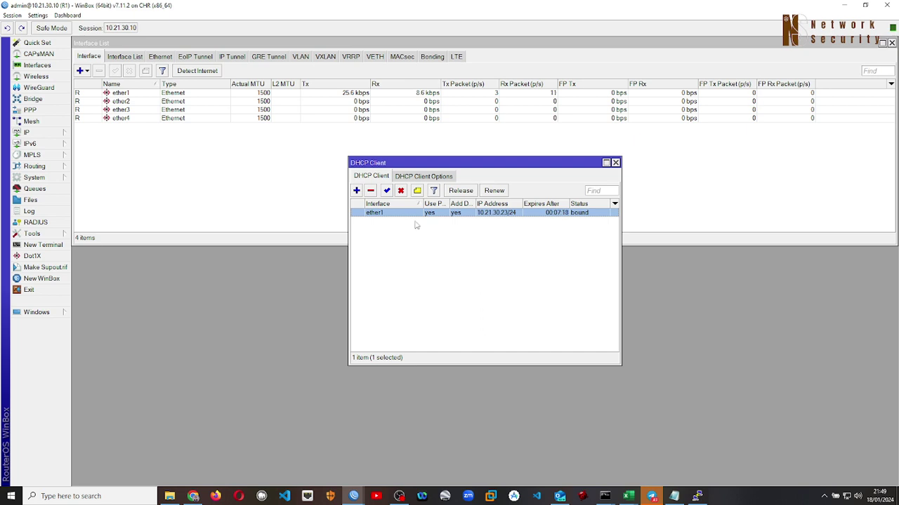
pyautogui.click(371, 191)
pyautogui.click(615, 163)
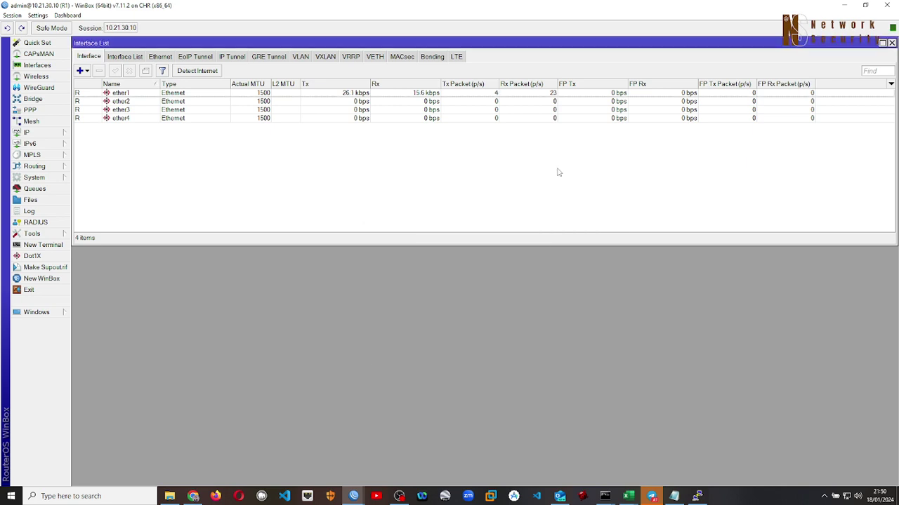
# Open R1's Address List and select the 10.21.30.10/24 entry on ether1
pyautogui.click(61, 135)
pyautogui.click(90, 145)
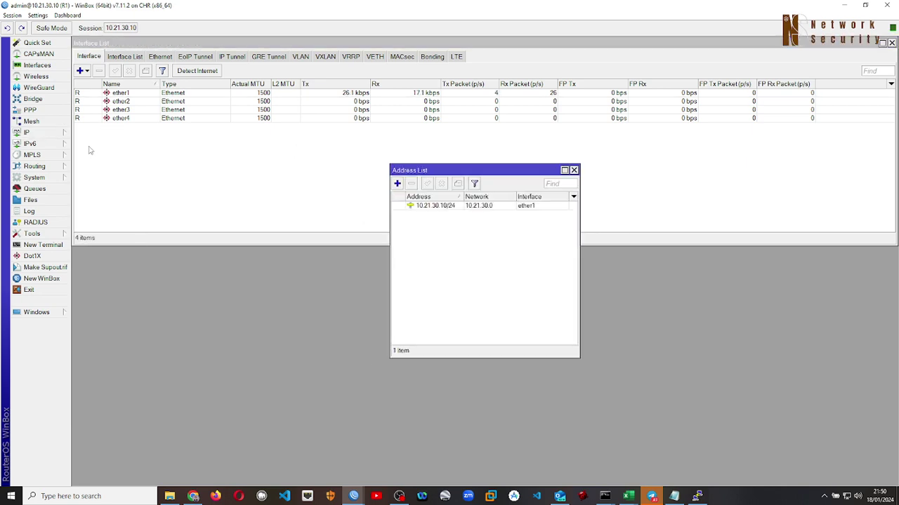
pyautogui.click(448, 206)
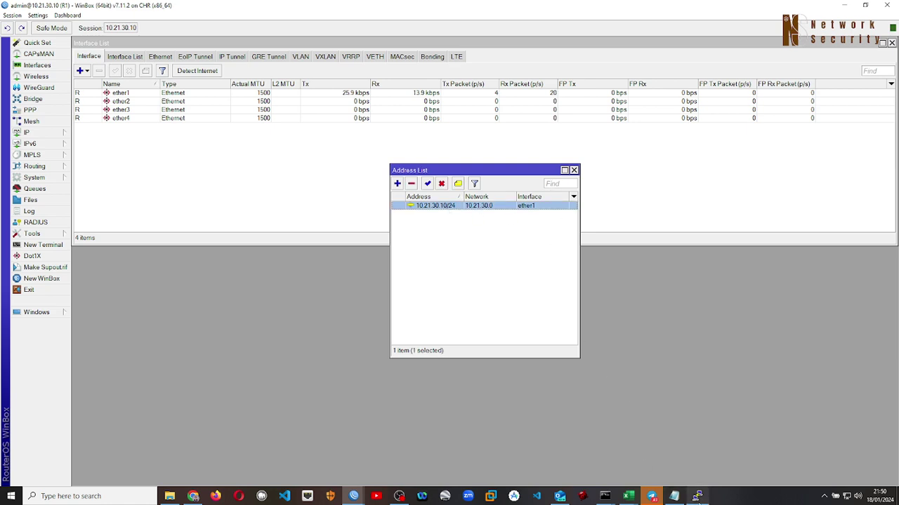
# Arrange the Address List and Router console windows side by side
pyautogui.click(697, 496)
pyautogui.click(543, 358)
pyautogui.moveTo(456, 170); pyautogui.dragTo(206, 168)
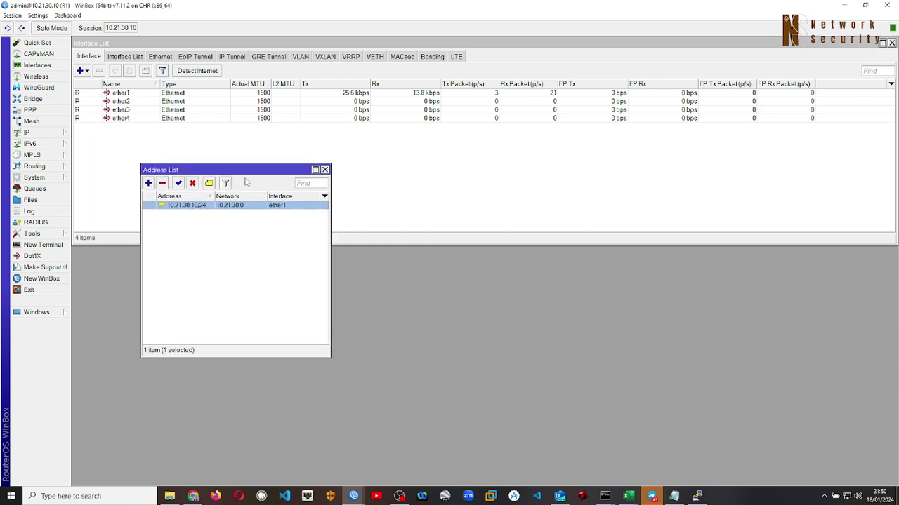
pyautogui.click(696, 496)
pyautogui.moveTo(502, 86); pyautogui.dragTo(606, 55)
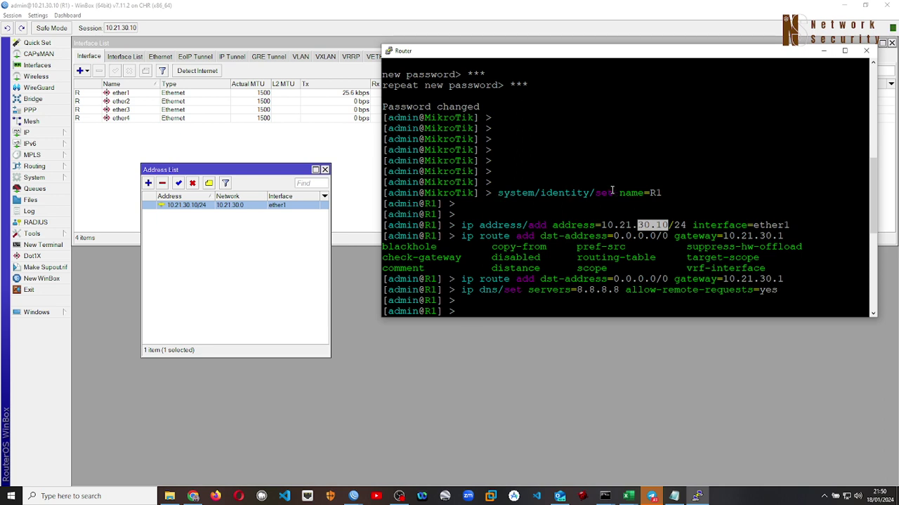
# Highlight the system and identity parts of 'system/identity/set name=R1', then show WinBox's System menu
pyautogui.click(498, 192)
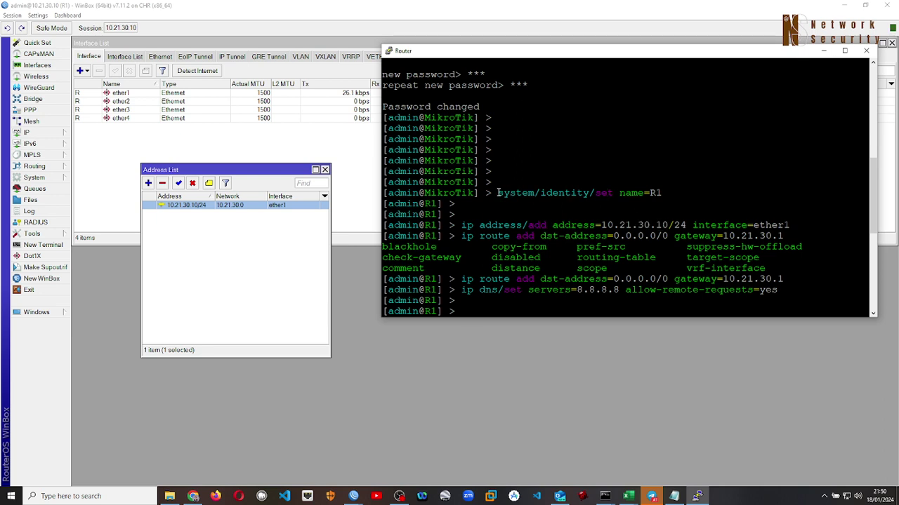
pyautogui.moveTo(499, 192); pyautogui.dragTo(586, 197)
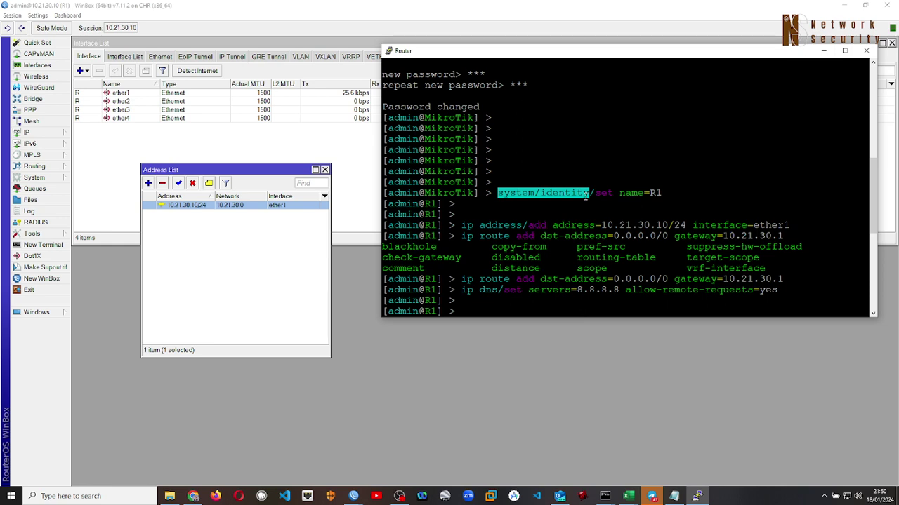
pyautogui.click(613, 193)
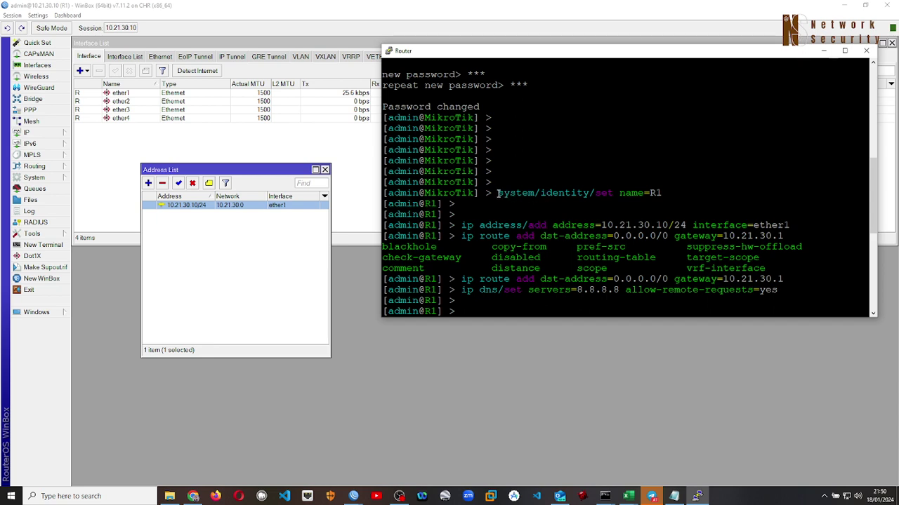
pyautogui.moveTo(497, 192); pyautogui.dragTo(612, 194)
pyautogui.click(612, 193)
pyautogui.moveTo(542, 194); pyautogui.dragTo(588, 194)
pyautogui.click(632, 196)
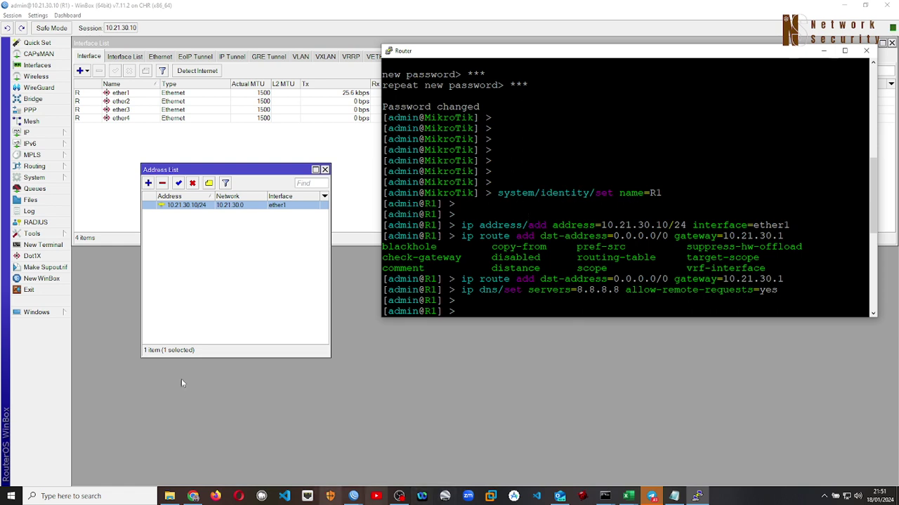
pyautogui.click(38, 182)
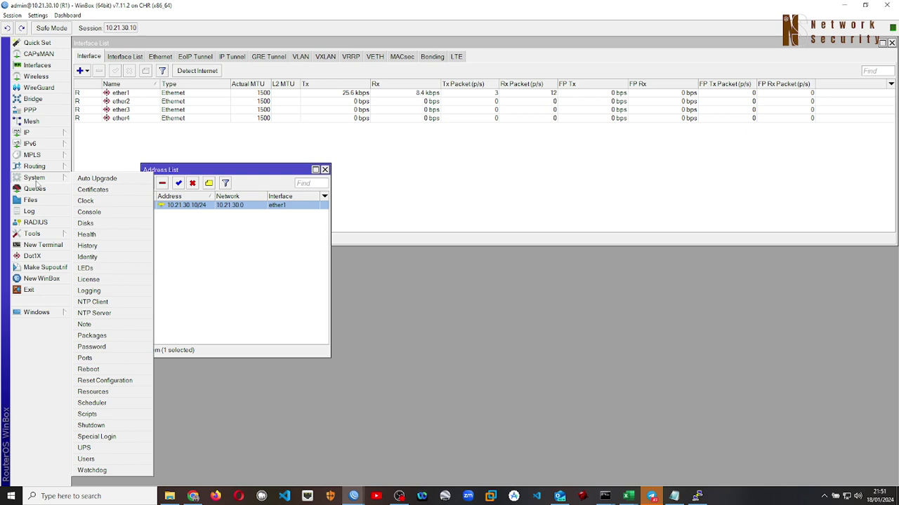
pyautogui.click(100, 258)
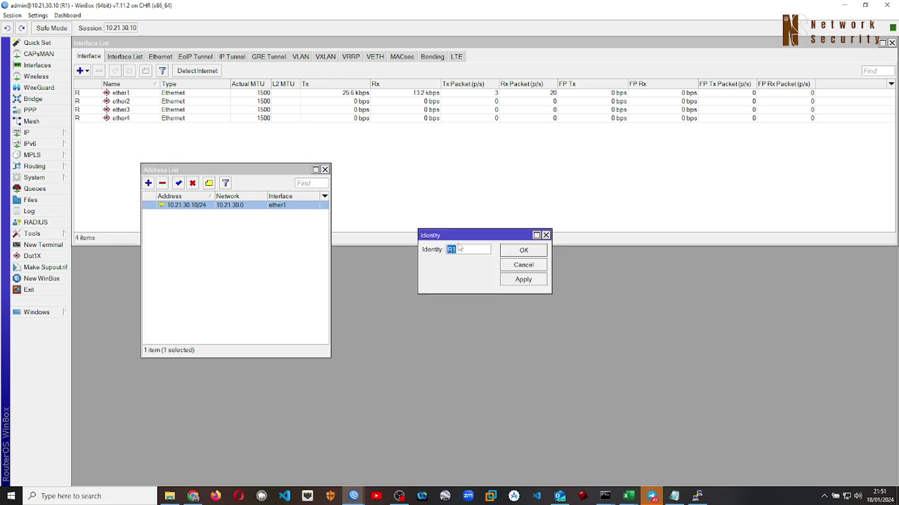
pyautogui.moveTo(463, 237); pyautogui.dragTo(477, 165)
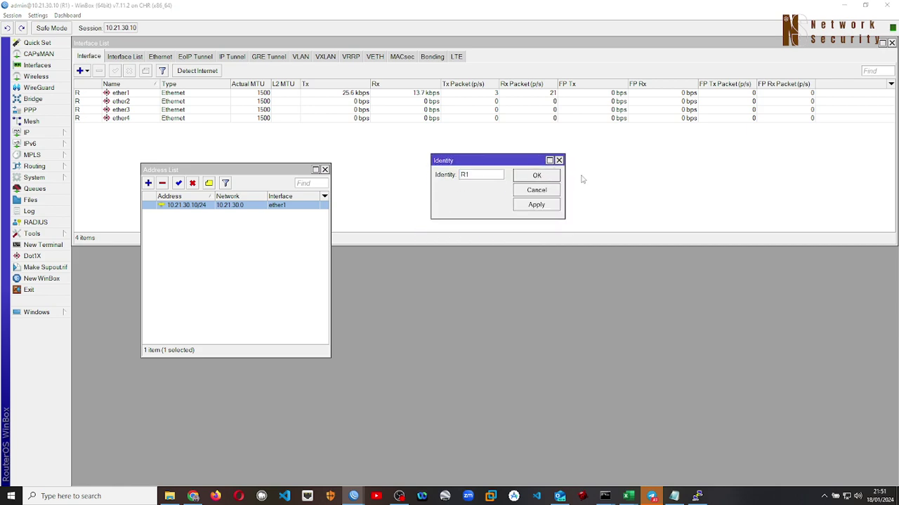
pyautogui.hotkey('alt', 'Tab')
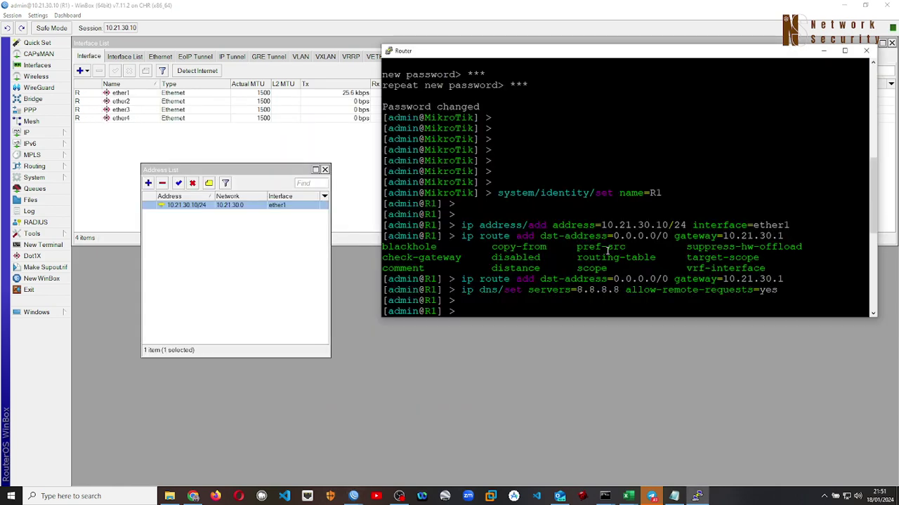
pyautogui.hotkey('alt', 'Tab')
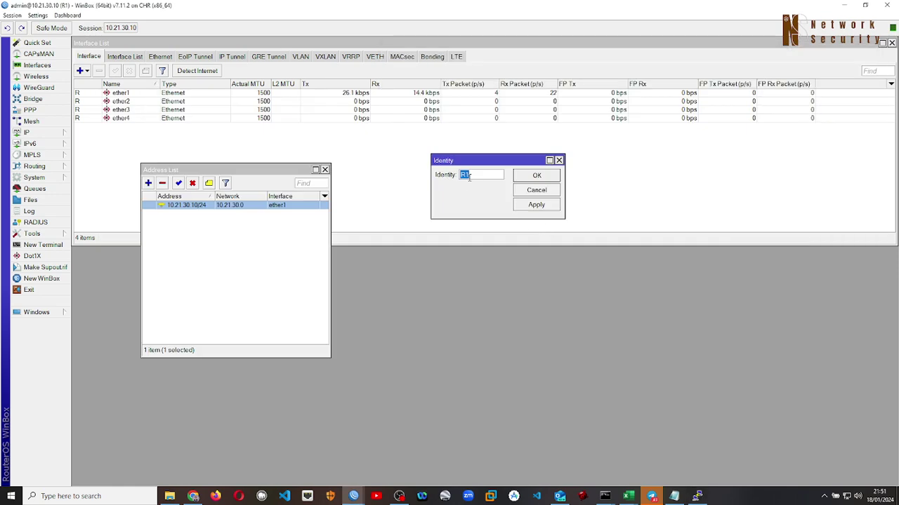
pyautogui.click(470, 176)
pyautogui.hotkey('alt', 'Tab')
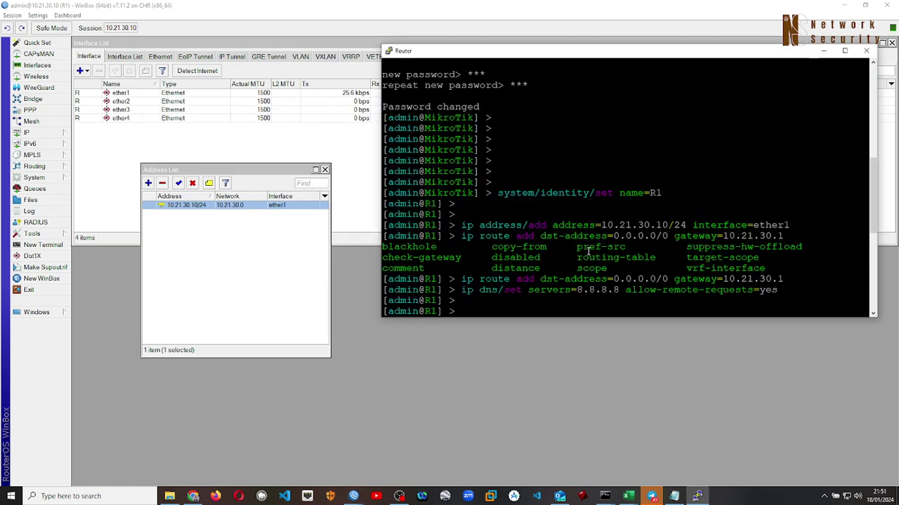
pyautogui.doubleClick(652, 193)
pyautogui.hotkey('alt', 'Tab')
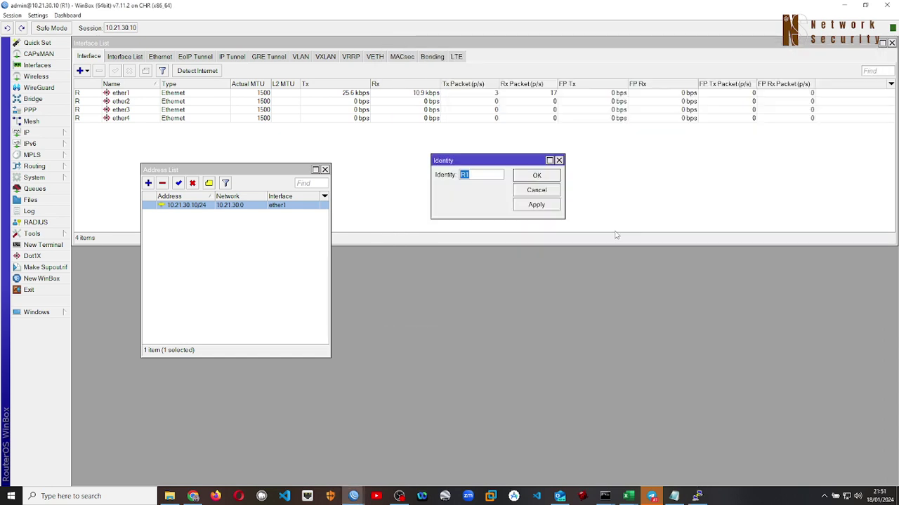
pyautogui.click(536, 190)
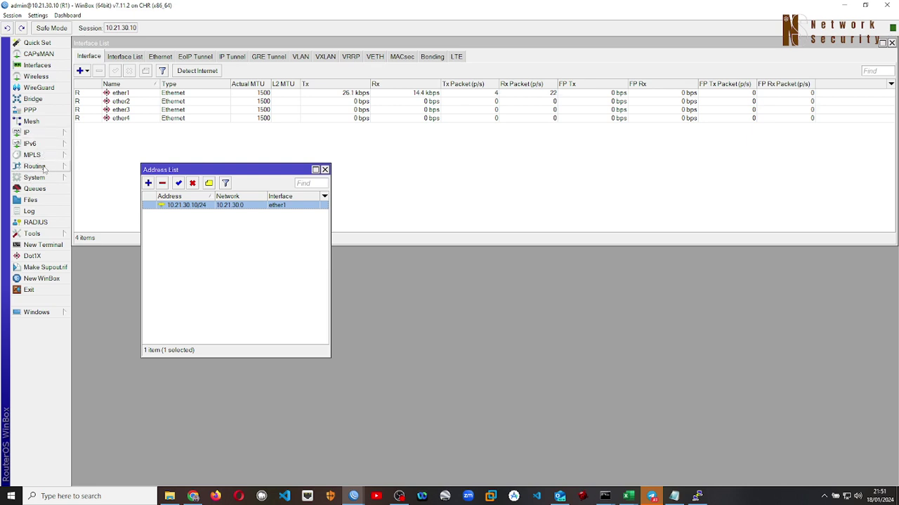
pyautogui.click(42, 178)
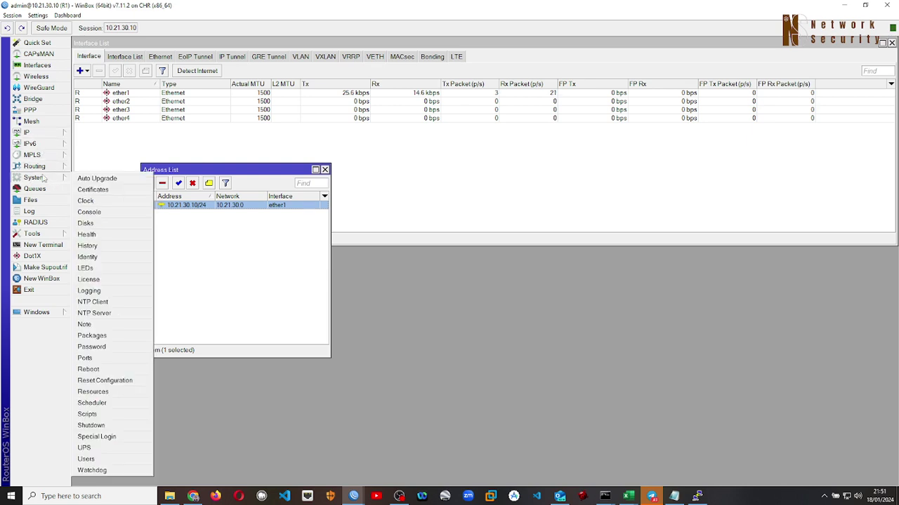
pyautogui.click(88, 257)
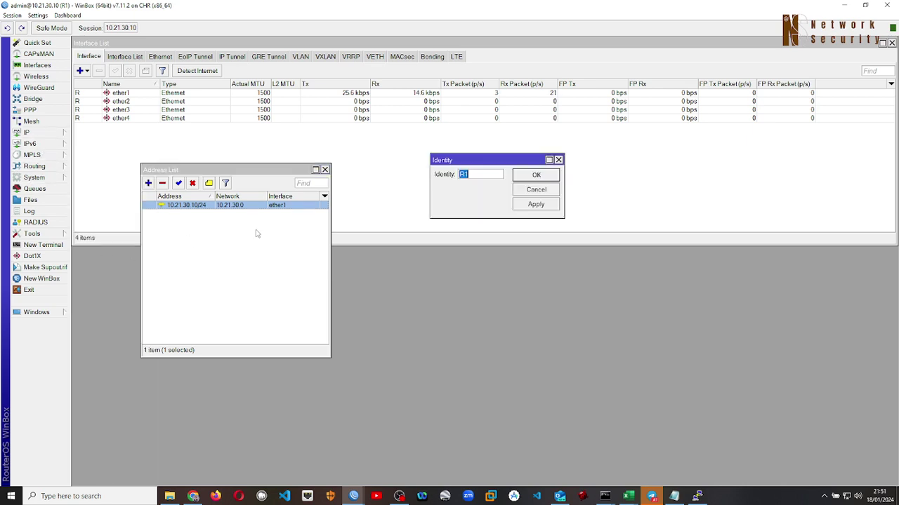
pyautogui.click(467, 174)
pyautogui.click(558, 160)
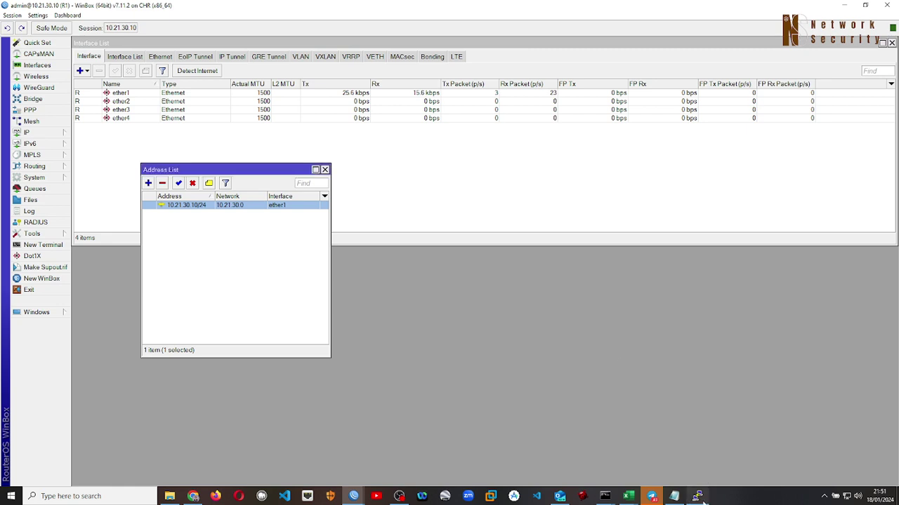
# Highlight 10.21.30.10/24 in the console command, then open WinBox's Address List beside it
pyautogui.click(697, 496)
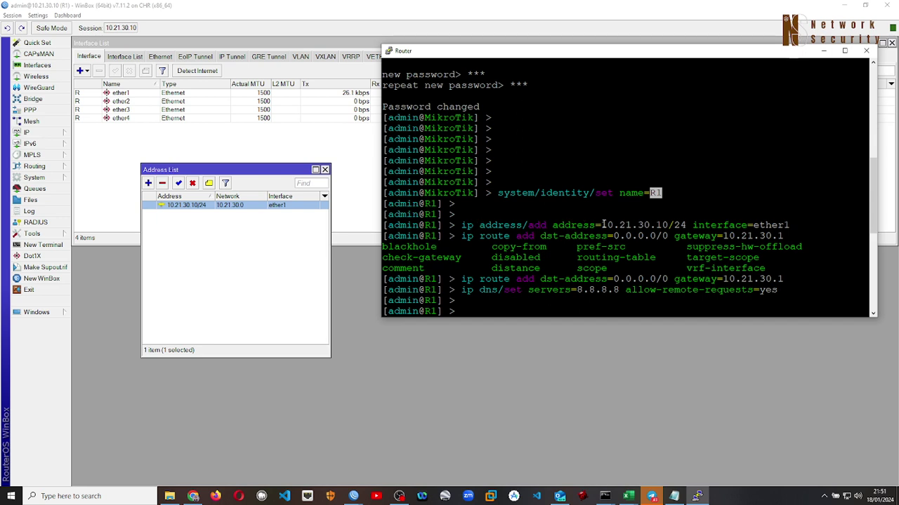
pyautogui.moveTo(601, 224); pyautogui.dragTo(686, 225)
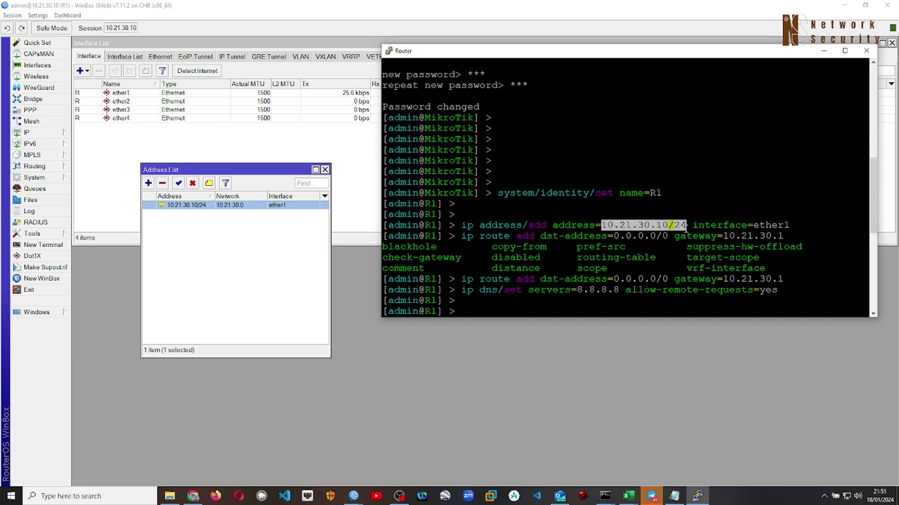
pyautogui.click(232, 241)
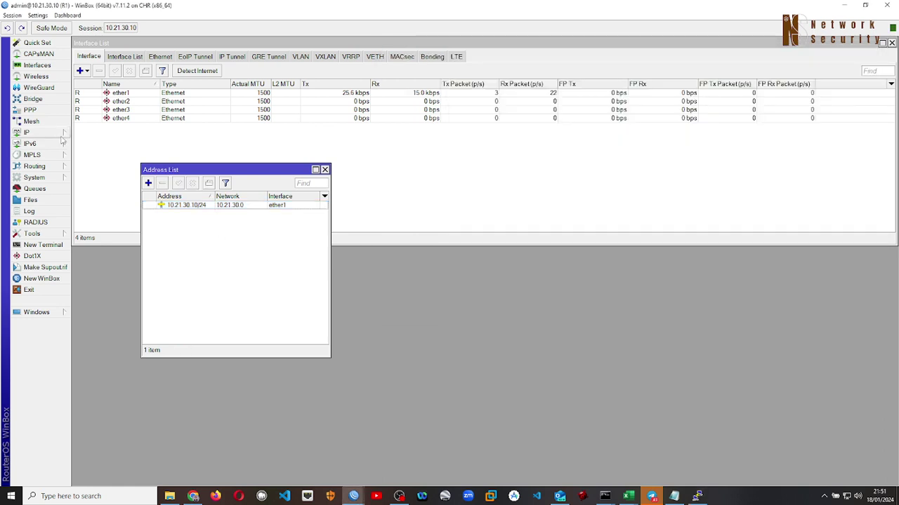
pyautogui.click(38, 133)
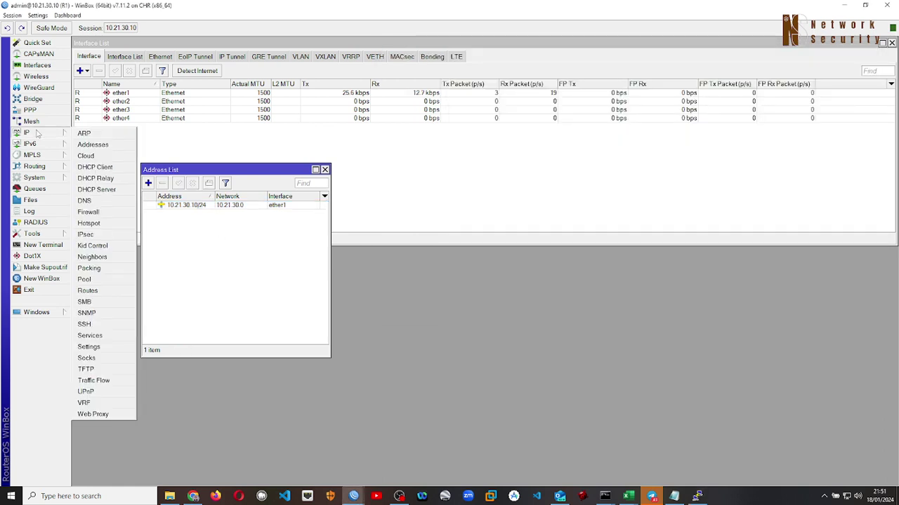
pyautogui.click(83, 145)
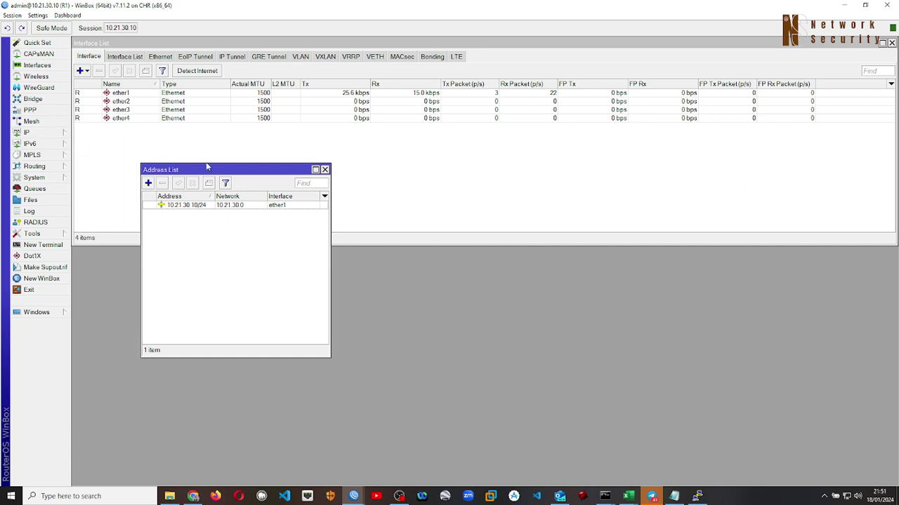
pyautogui.moveTo(209, 170); pyautogui.dragTo(383, 150)
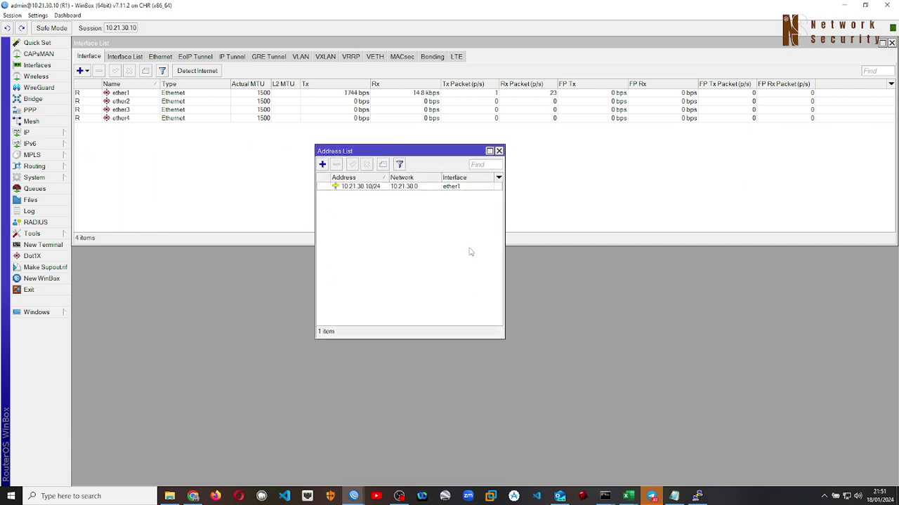
# Start a new address entry to show the ether1 interface choice, then cancel it
pyautogui.click(322, 165)
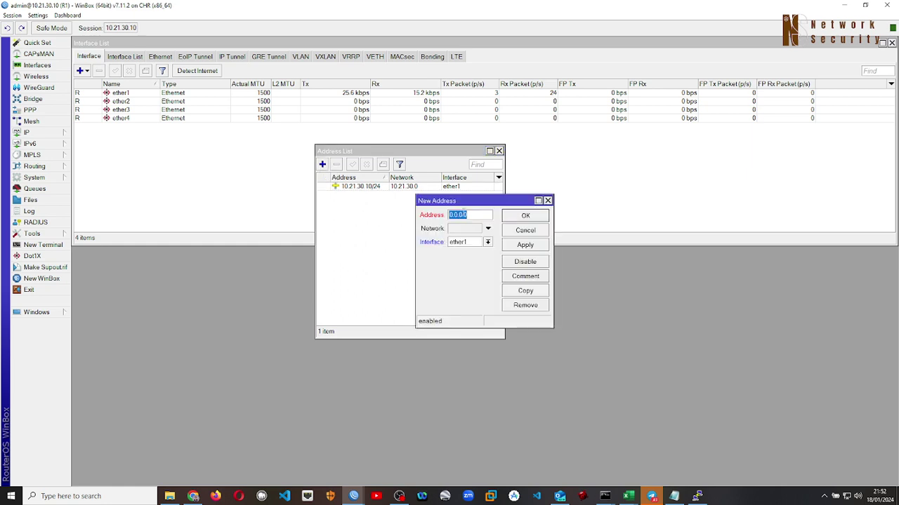
pyautogui.click(475, 216)
pyautogui.click(487, 242)
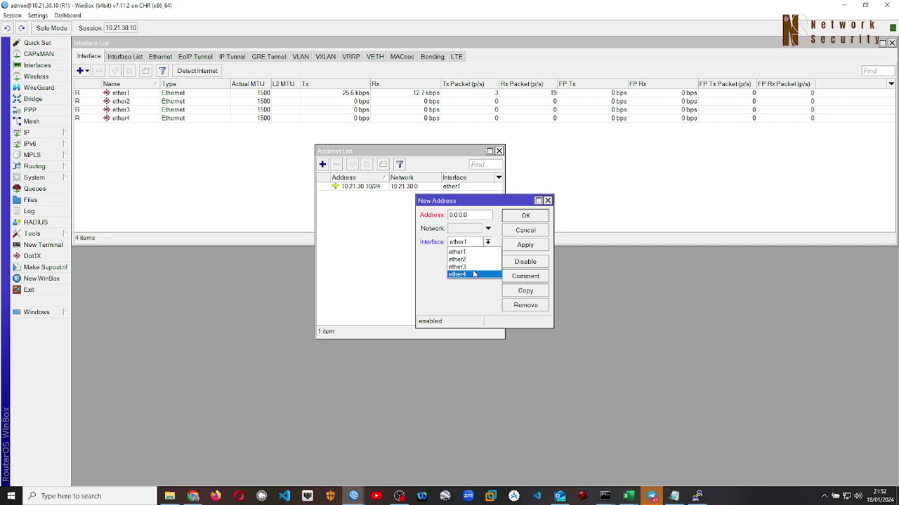
pyautogui.click(525, 231)
pyautogui.click(524, 232)
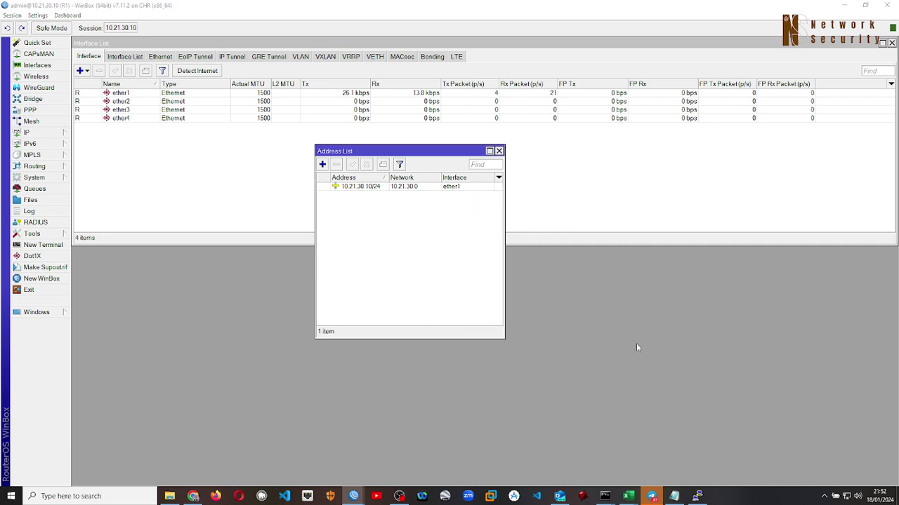
# Highlight the default route command in the console, then return to WinBox
pyautogui.hotkey('alt', 'Tab')
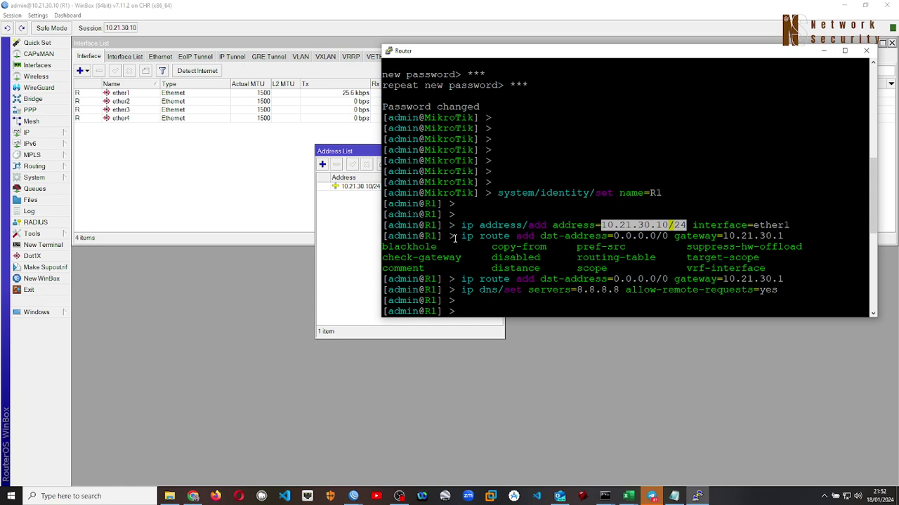
pyautogui.moveTo(461, 236); pyautogui.dragTo(713, 237)
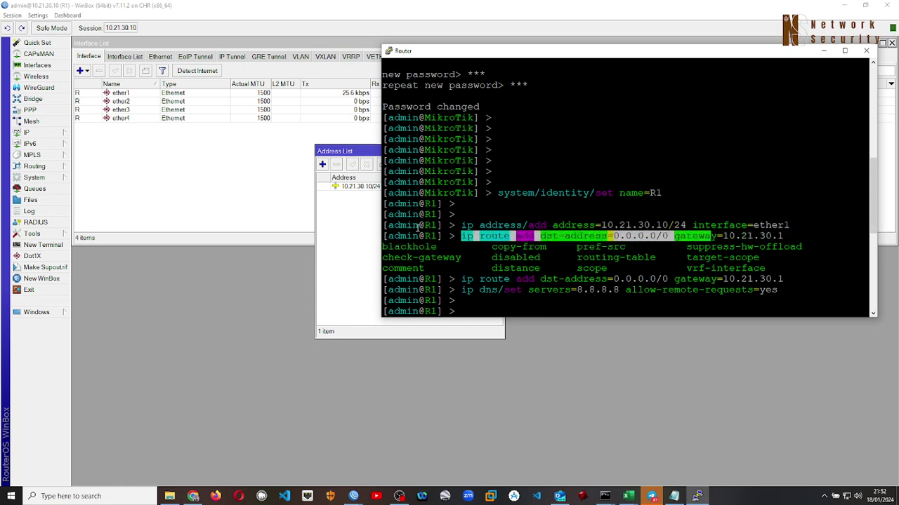
pyautogui.click(330, 286)
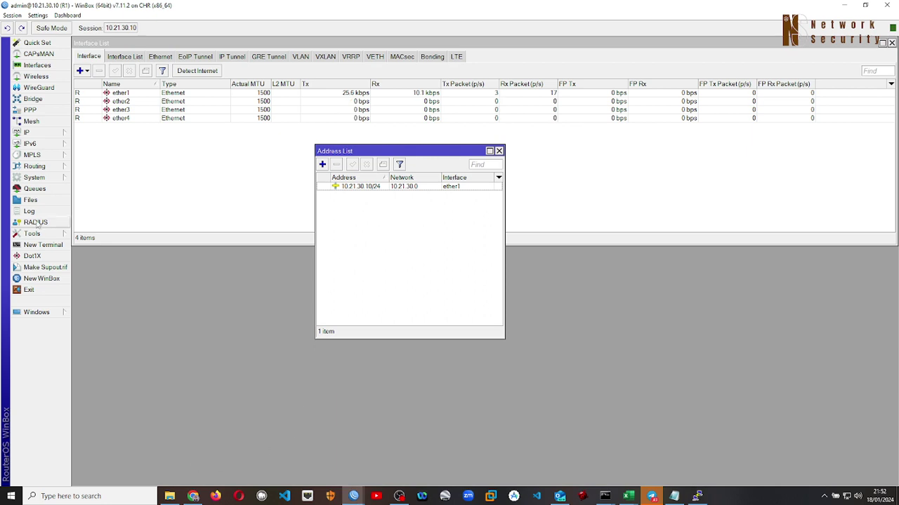
# Open R1's Route List and place it lower left beside the console
pyautogui.click(44, 135)
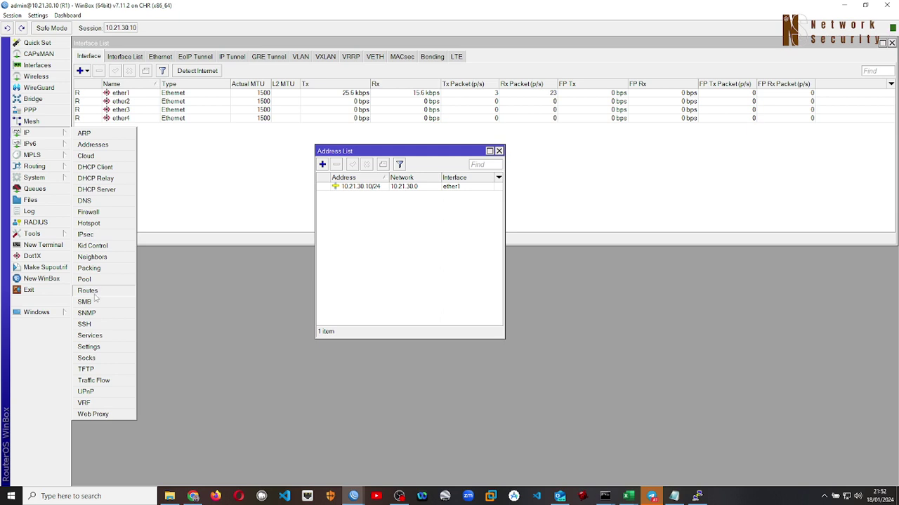
pyautogui.click(97, 295)
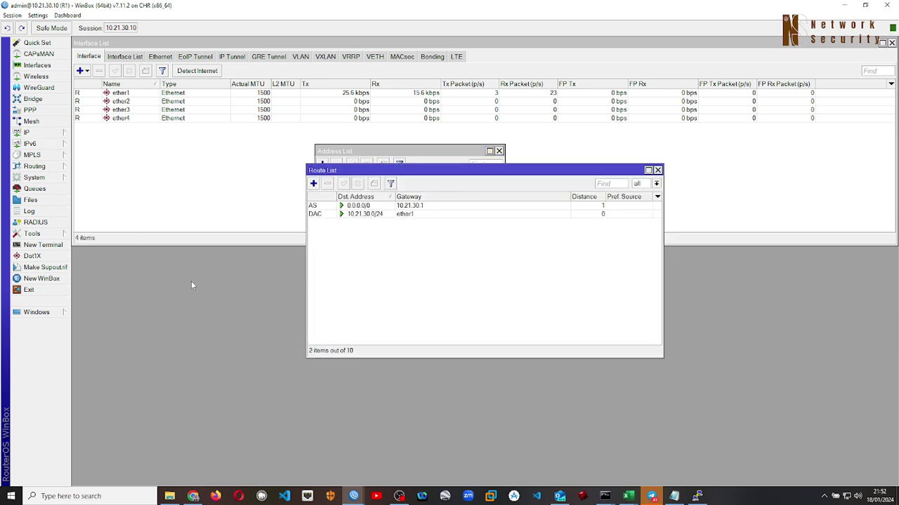
pyautogui.moveTo(377, 167); pyautogui.dragTo(152, 245)
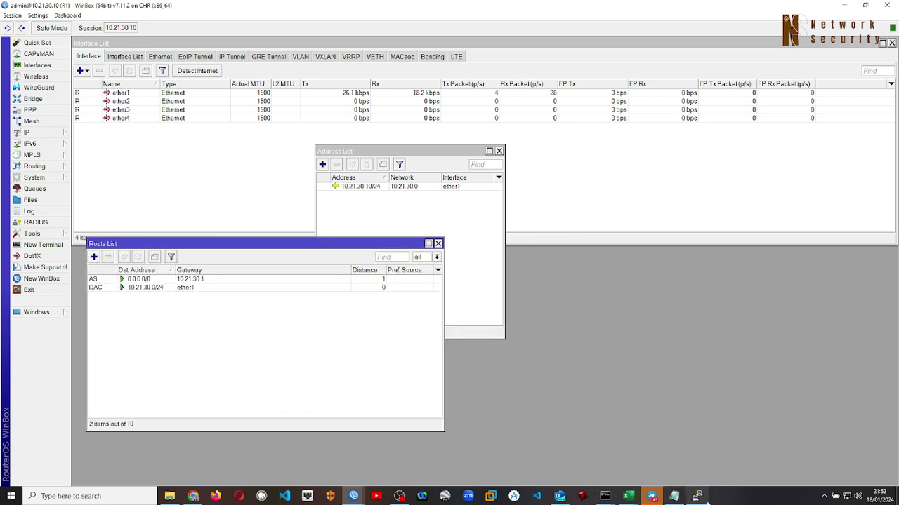
pyautogui.click(696, 496)
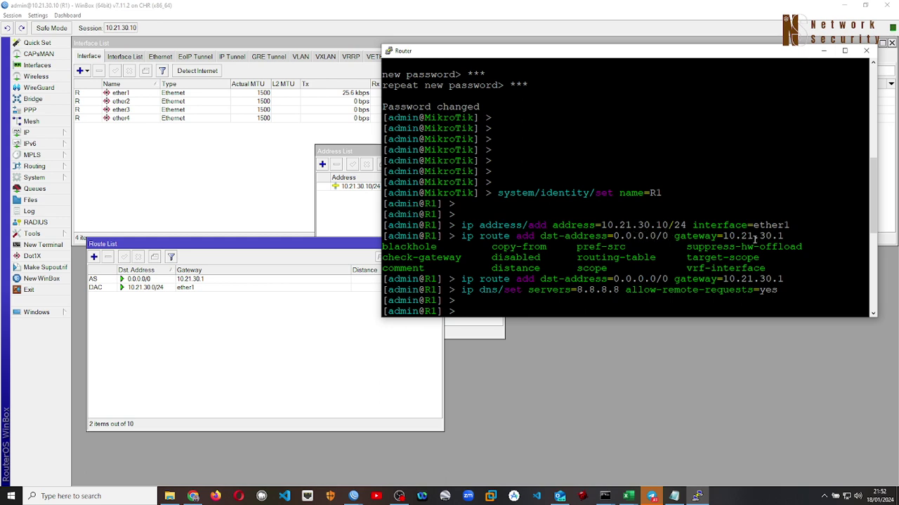
pyautogui.click(371, 355)
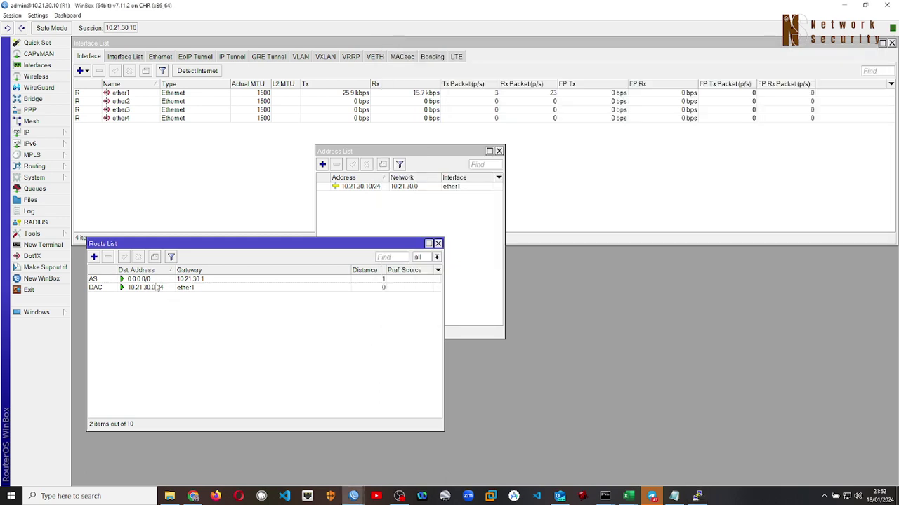
# Inspect the default route 0.0.0.0/0 via 10.21.30.1 without changes, then return to the console
pyautogui.click(145, 280)
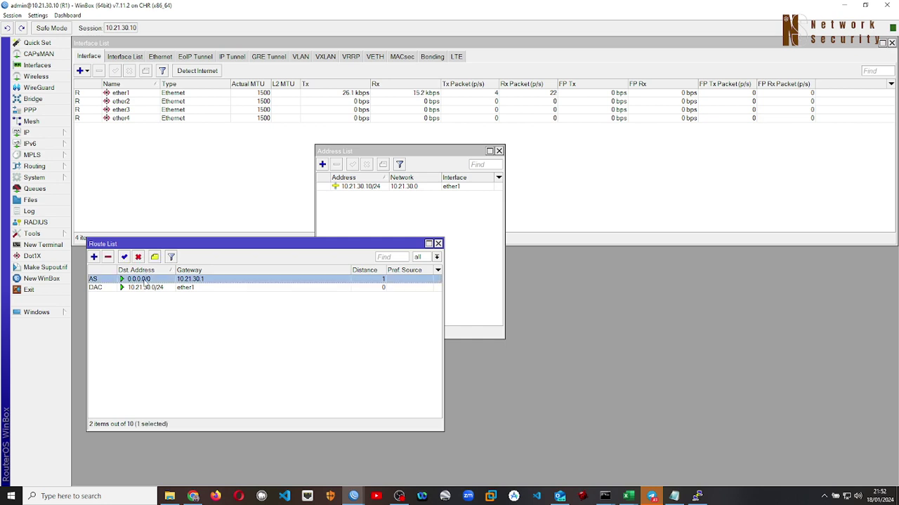
pyautogui.doubleClick(145, 280)
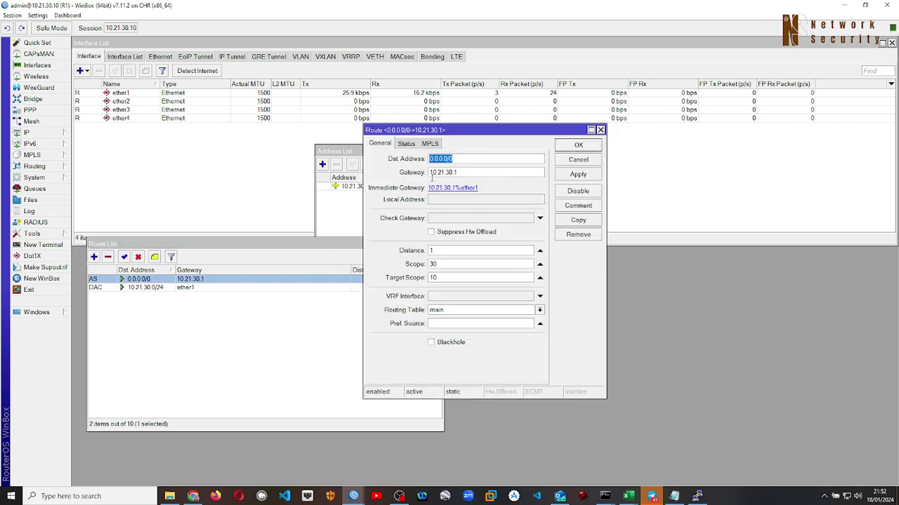
pyautogui.click(464, 157)
pyautogui.click(575, 161)
pyautogui.click(695, 497)
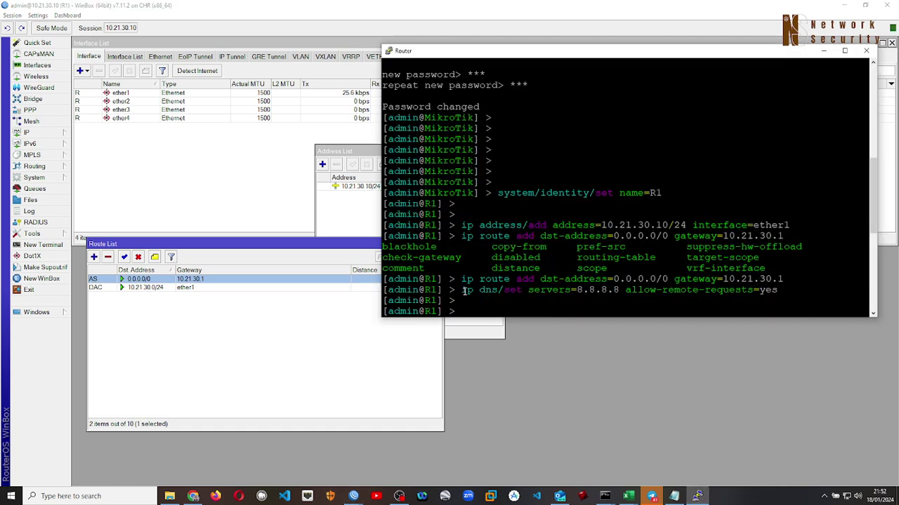
# Check DNS settings show server 8.8.8.8 with remote requests allowed, then return to the console
pyautogui.click(240, 330)
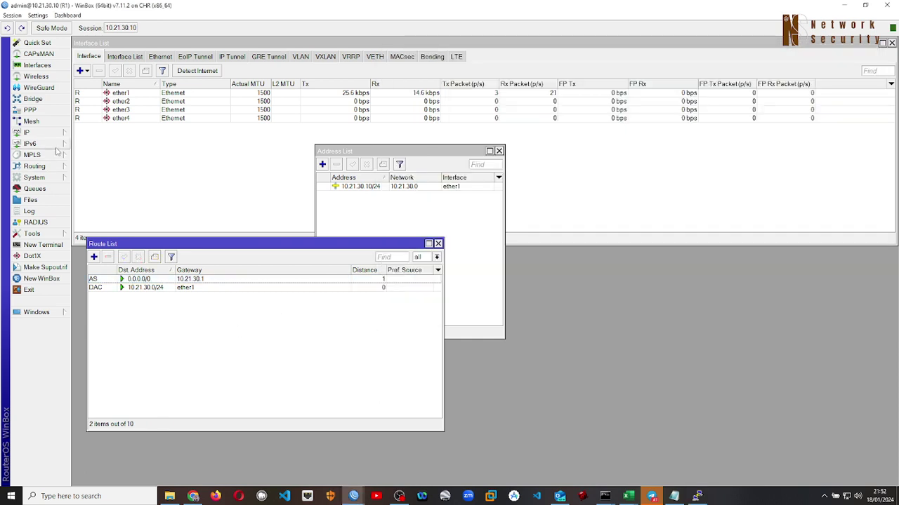
pyautogui.click(27, 133)
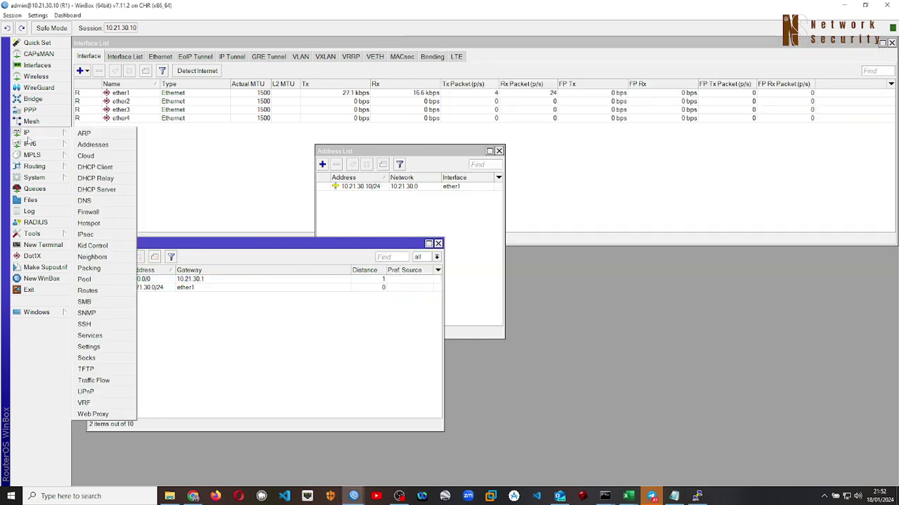
pyautogui.click(85, 200)
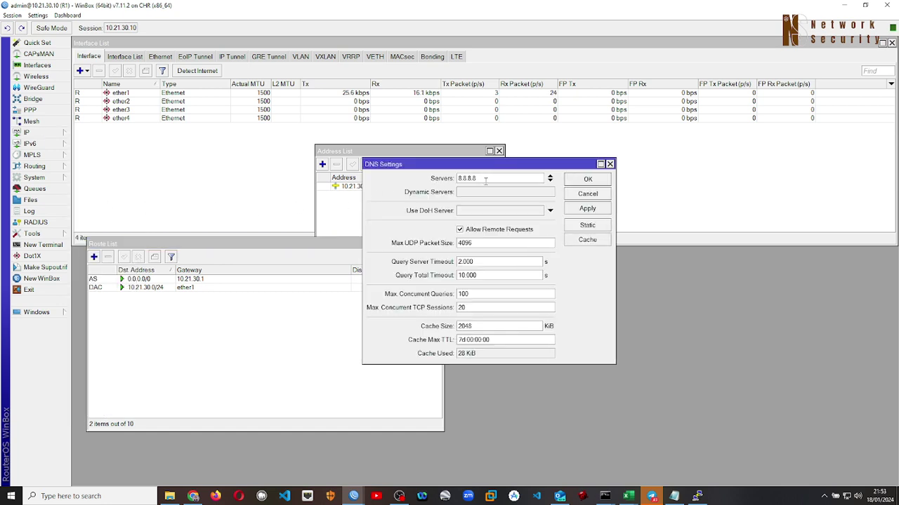
pyautogui.moveTo(477, 179); pyautogui.dragTo(200, 136)
pyautogui.click(230, 152)
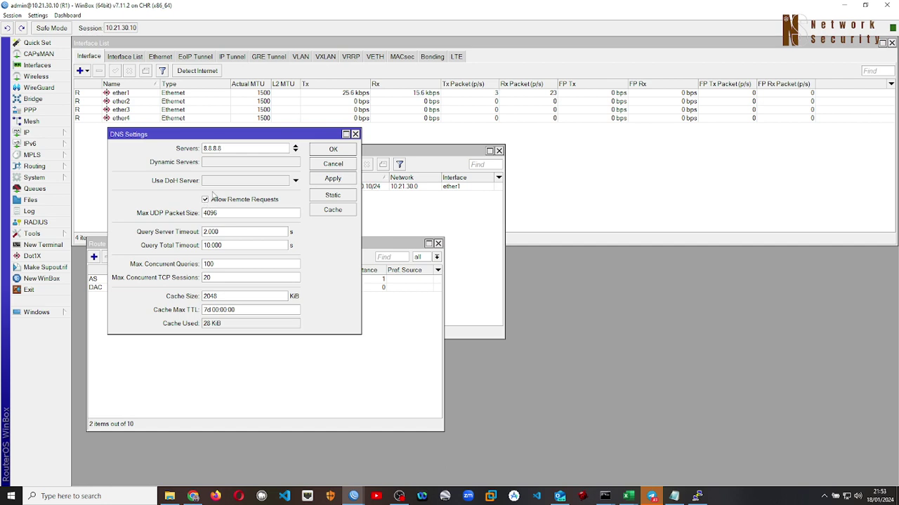
pyautogui.click(323, 165)
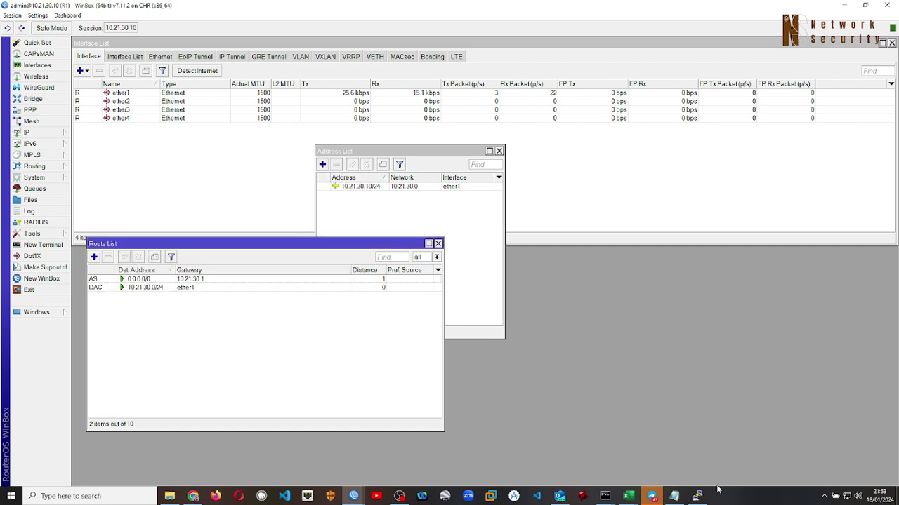
pyautogui.click(702, 497)
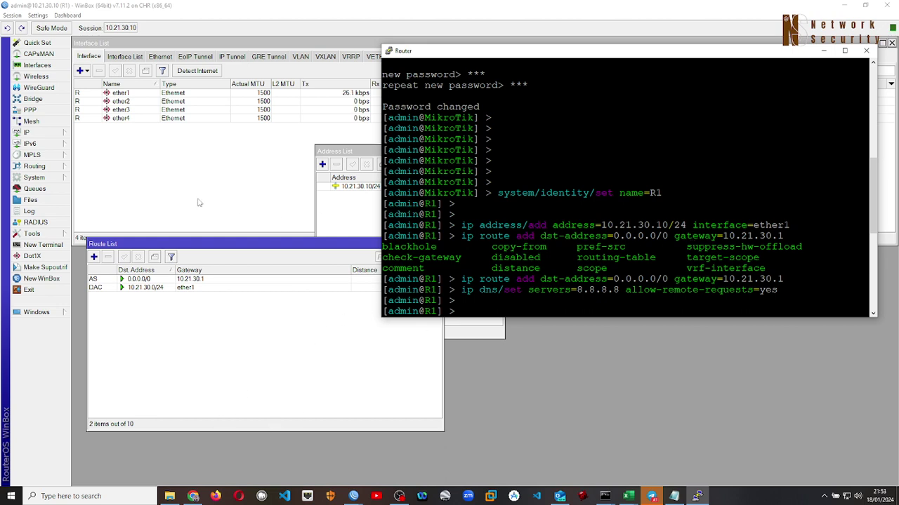
# Ping google.com from a new WinBox terminal, stopping after six replies with 0% loss
pyautogui.click(43, 245)
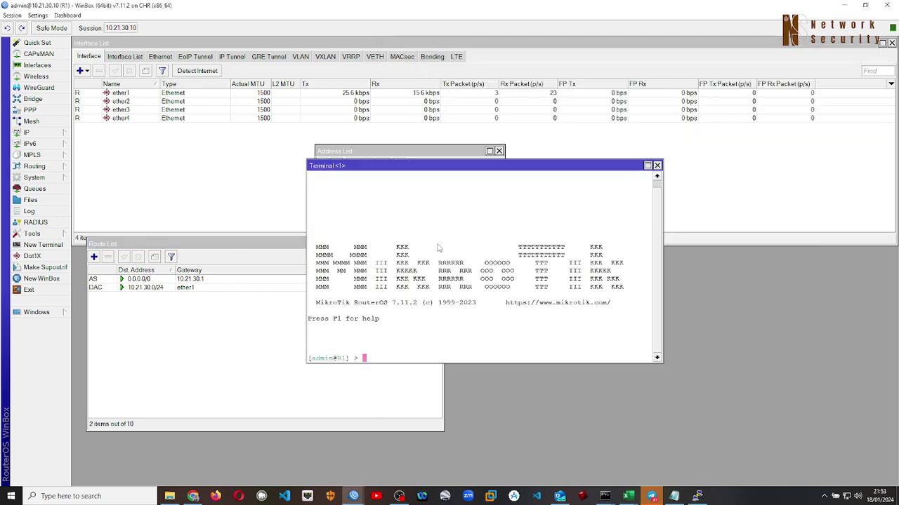
pyautogui.write('ping googl.')
pyautogui.press('BackSpace')
pyautogui.write('o.com')
pyautogui.press('Return')
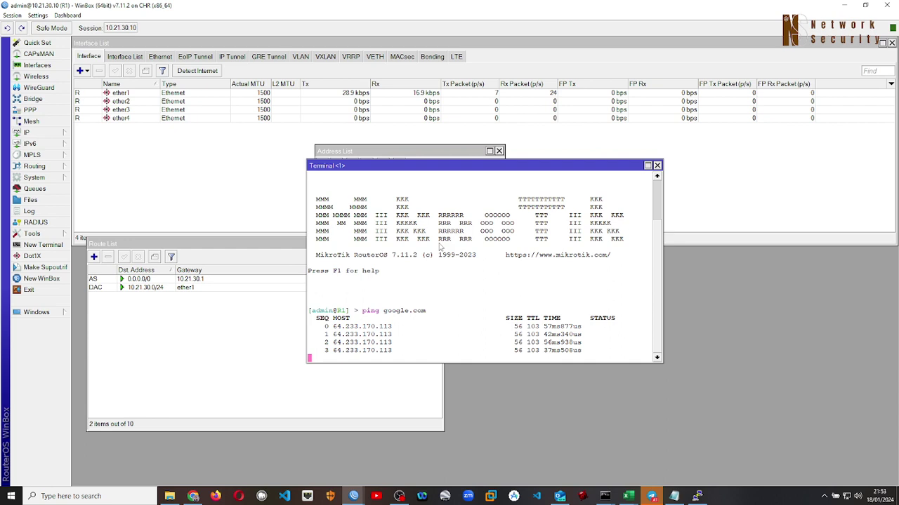
pyautogui.hotkey('ctrl', 'c')
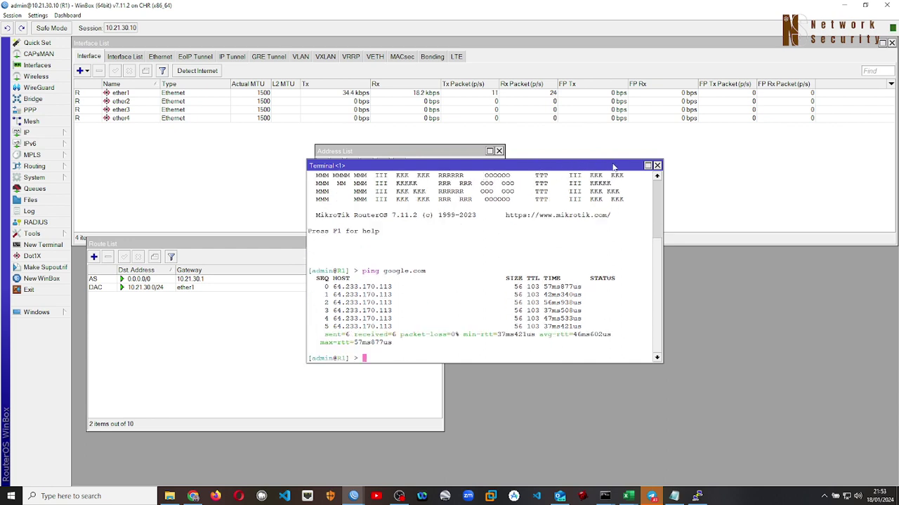
pyautogui.click(657, 166)
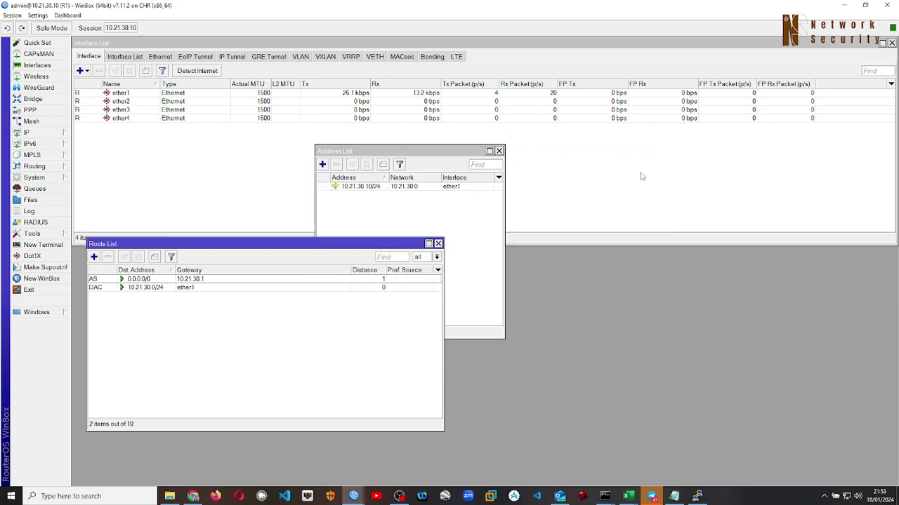
# Bring up the EVE-NG topology tab, dismiss Notifications, and restore the Router console window
pyautogui.click(193, 496)
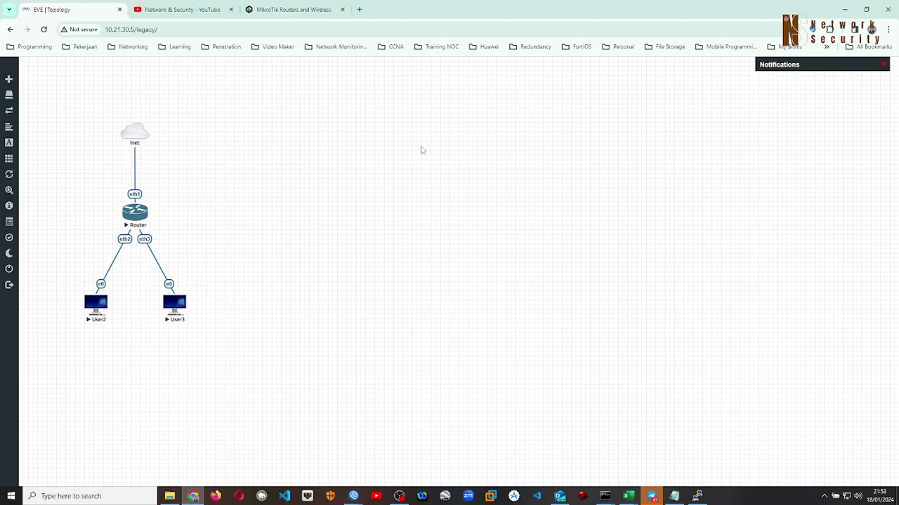
pyautogui.click(884, 65)
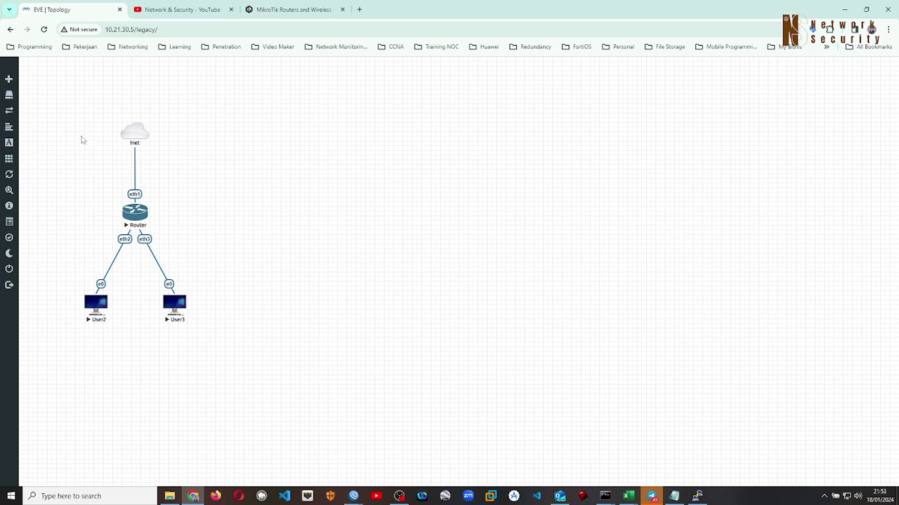
pyautogui.click(702, 495)
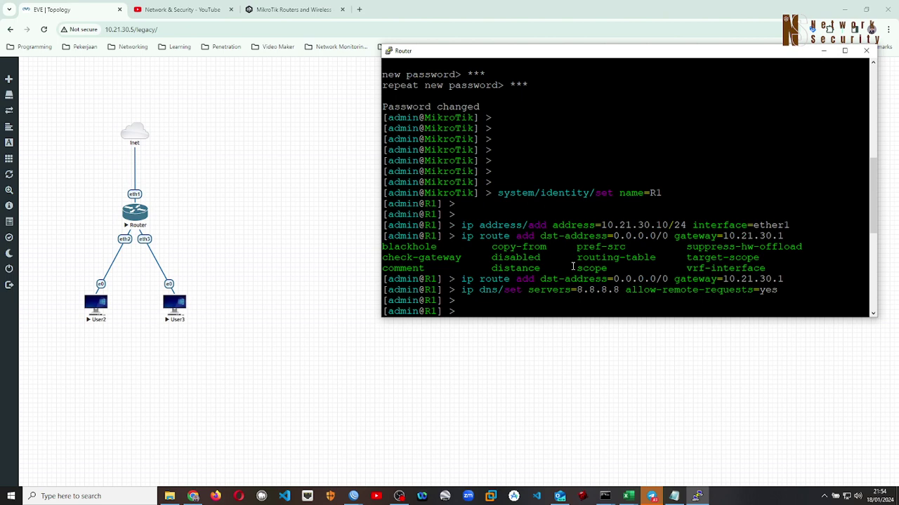
pyautogui.moveTo(350, 500)
pyautogui.moveTo(602, 59); pyautogui.dragTo(596, 125)
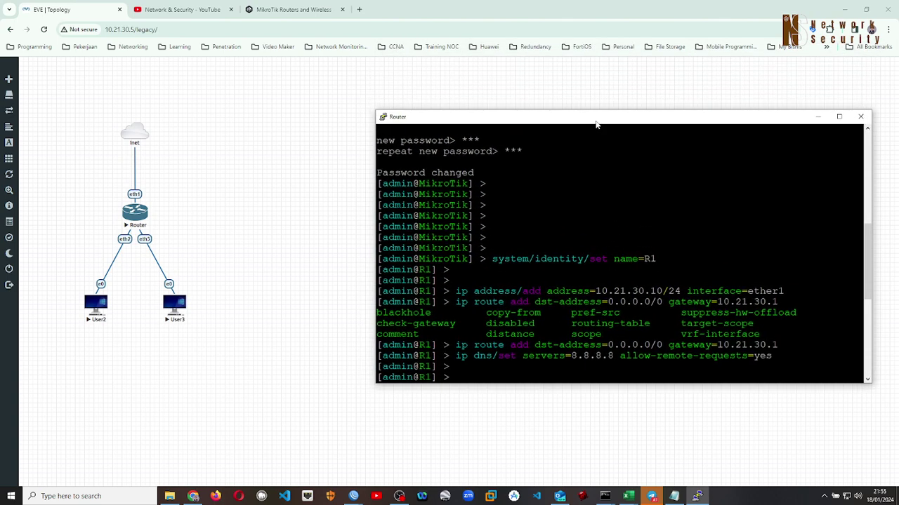